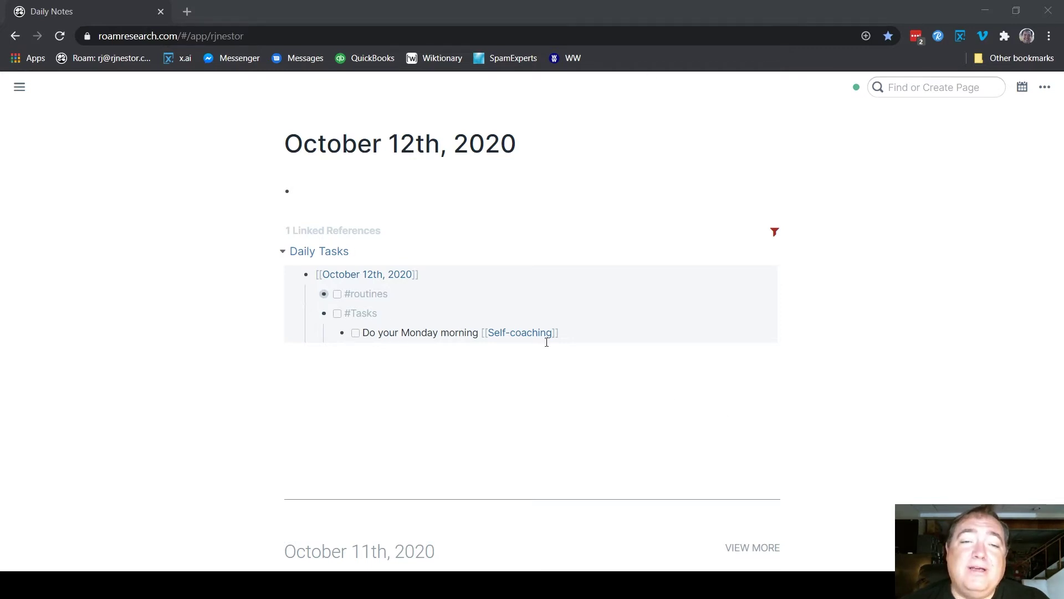
Step: Insert the Self-coaching template with ;; into the empty bullet and check the first question's block reference
left_click(353, 186)
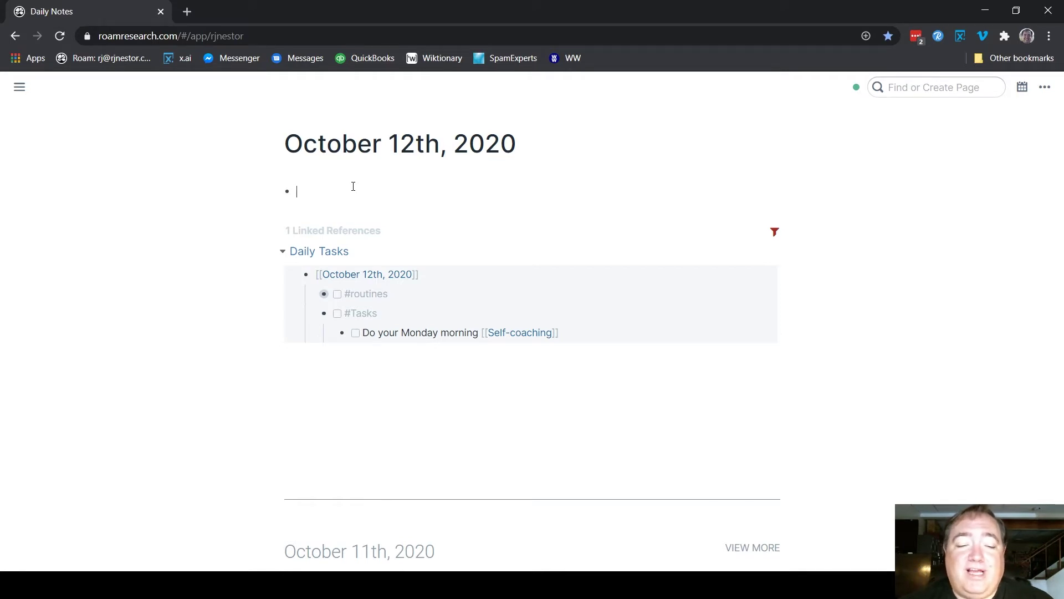
type(";;")
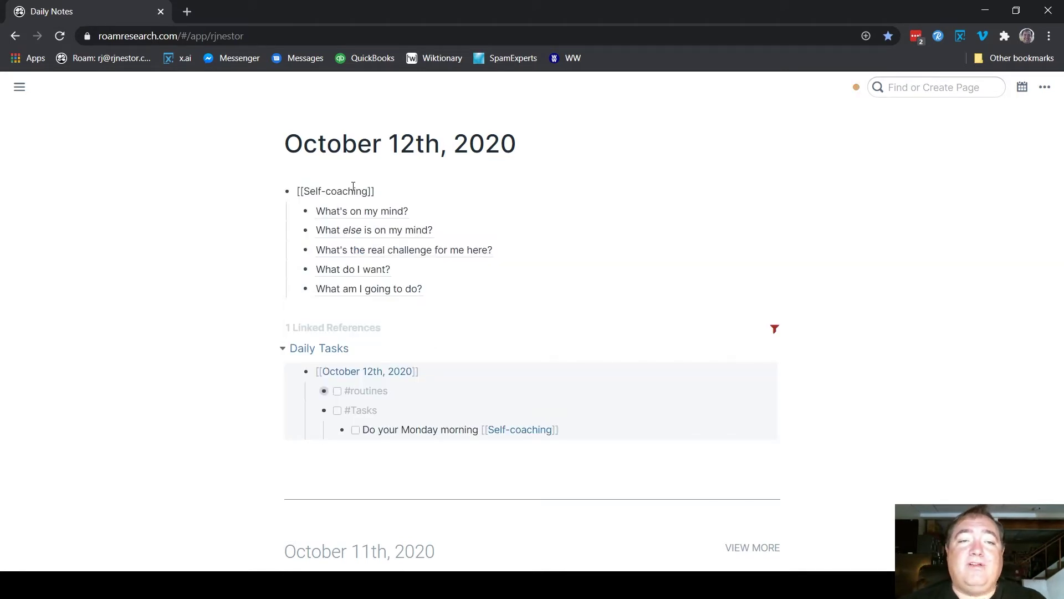
left_click(240, 226)
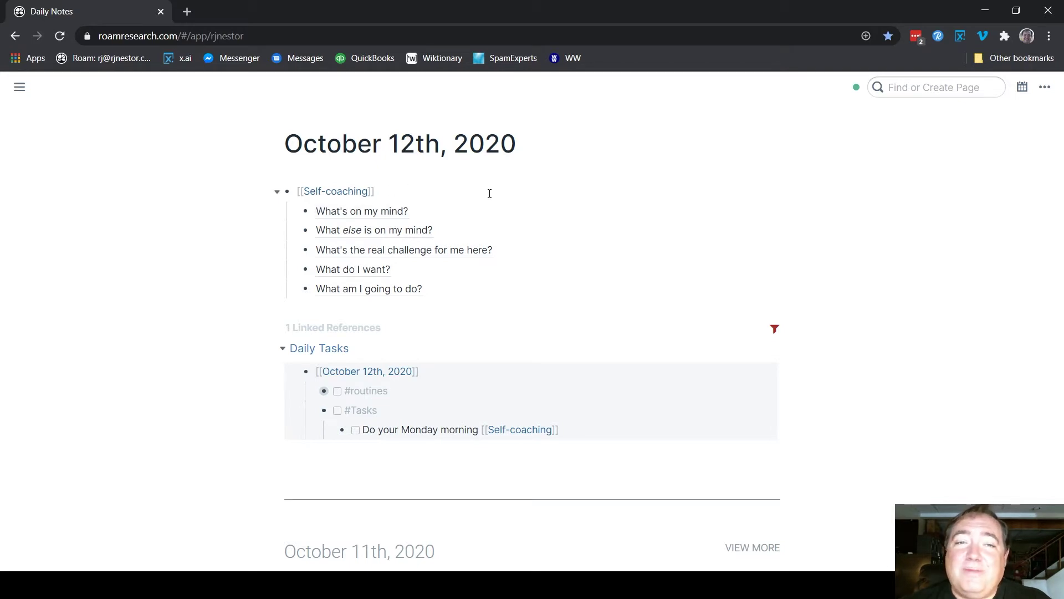
left_click(479, 213)
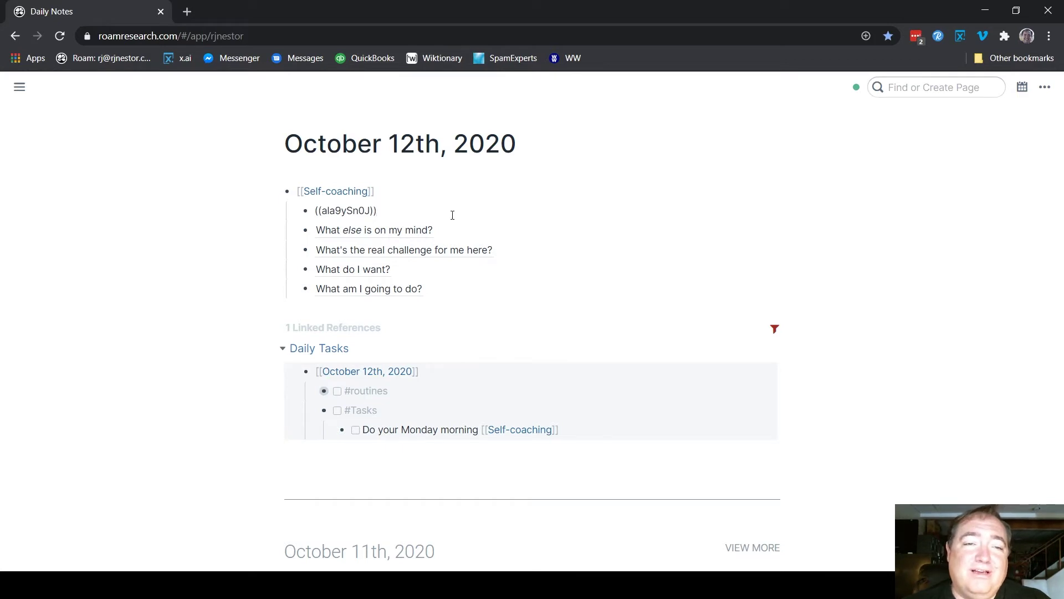
left_click(237, 220)
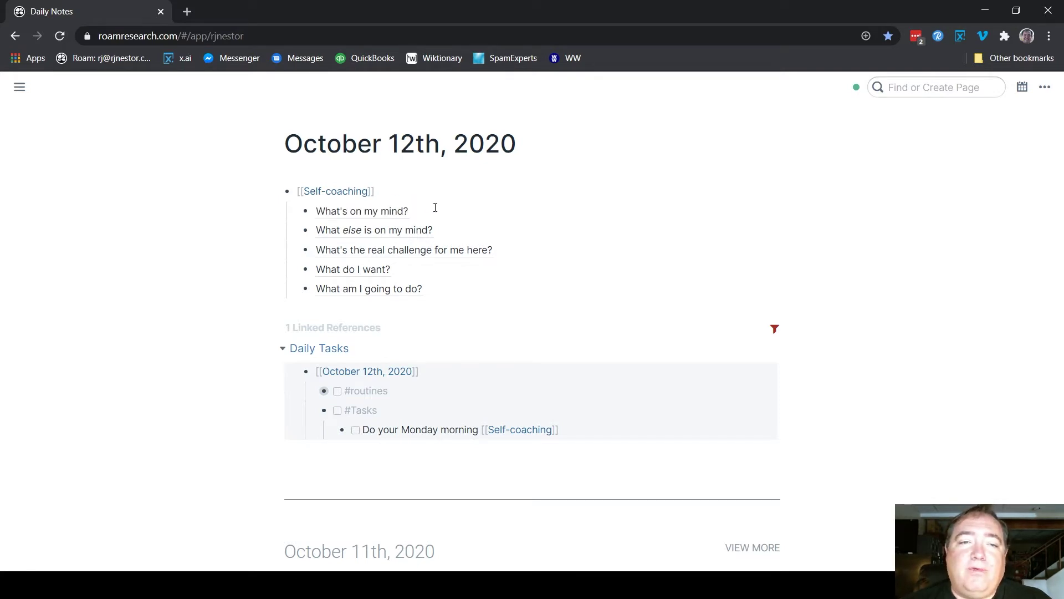
Step: Nest a new empty answer bullet under "What's on my mind?"
left_click(417, 209)
key("Return")
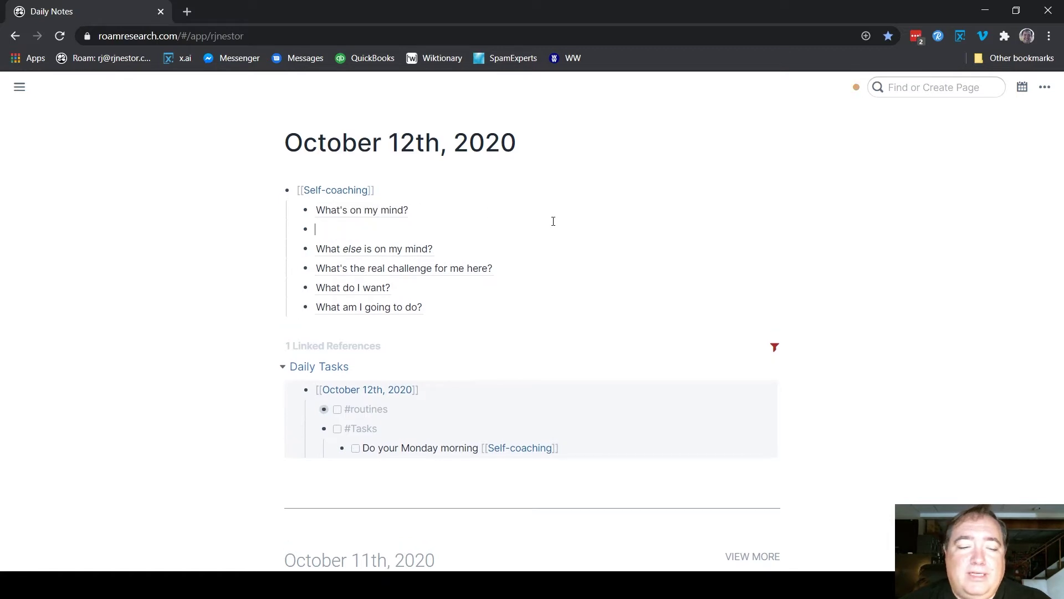
key("Tab")
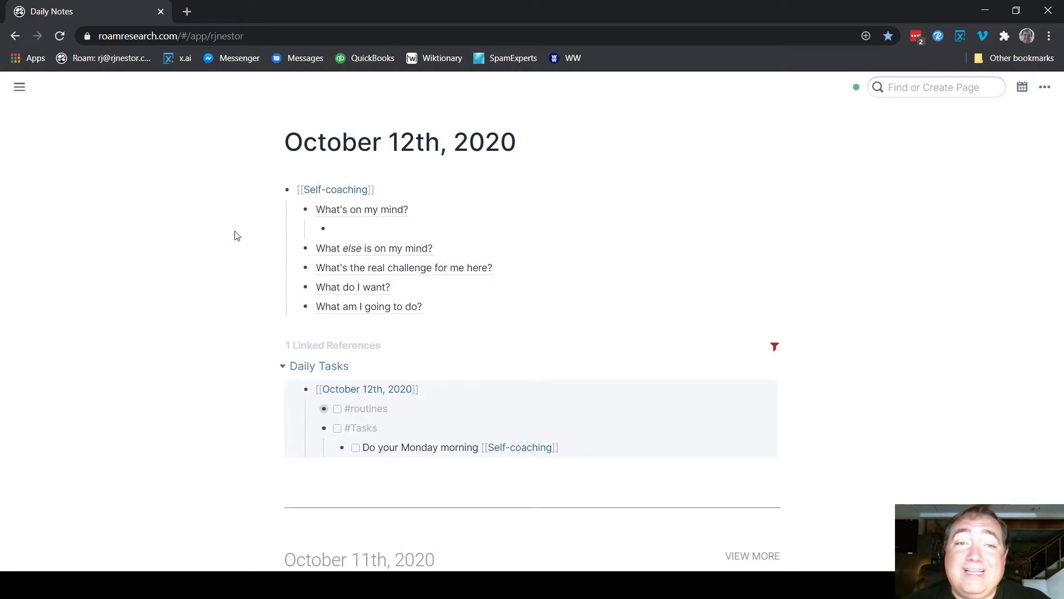
Step: Jump to the original "What's on my mind?" block, then return to the October 12th note
right_click(350, 211)
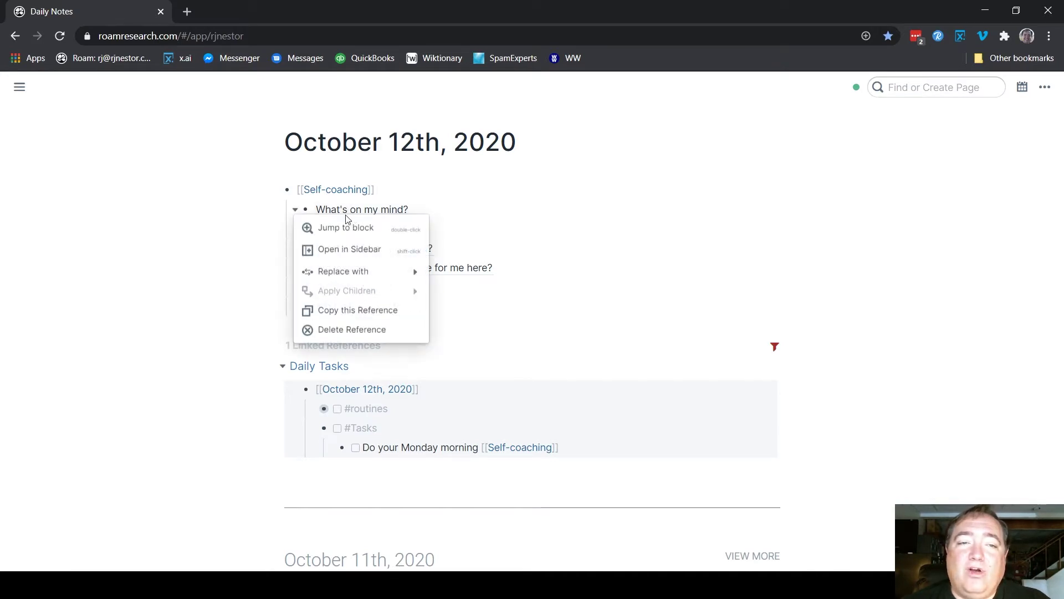
left_click(342, 225)
scroll(430, 256, "down", 2)
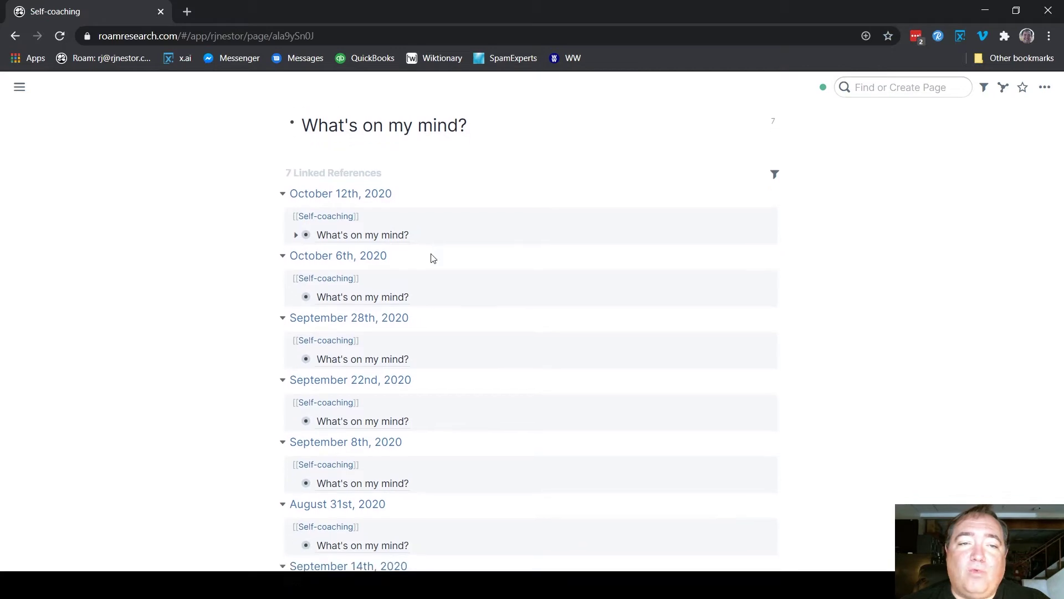
scroll(432, 257, "up", 1)
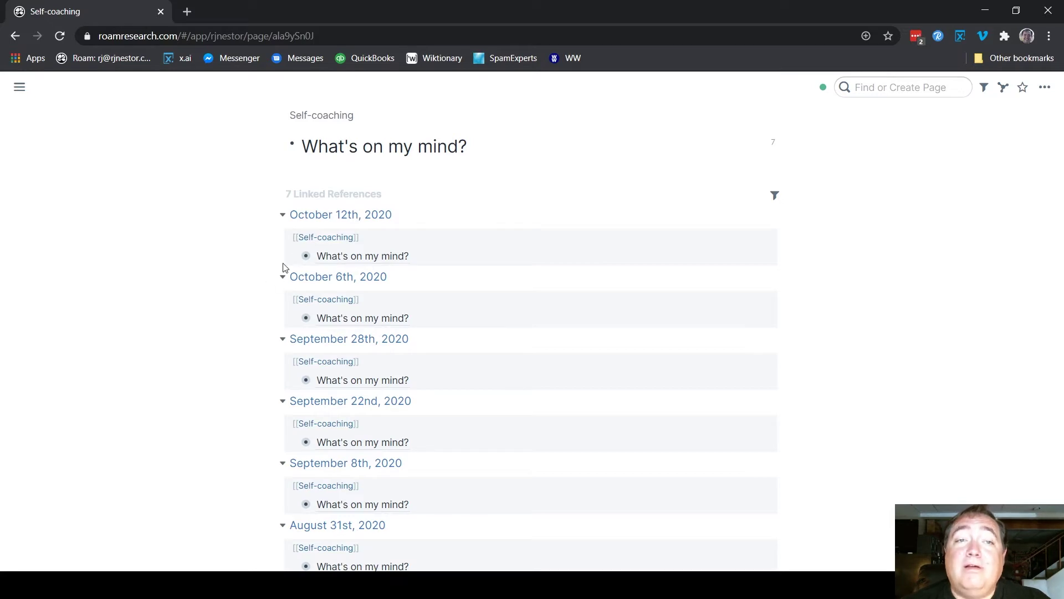
left_click(15, 37)
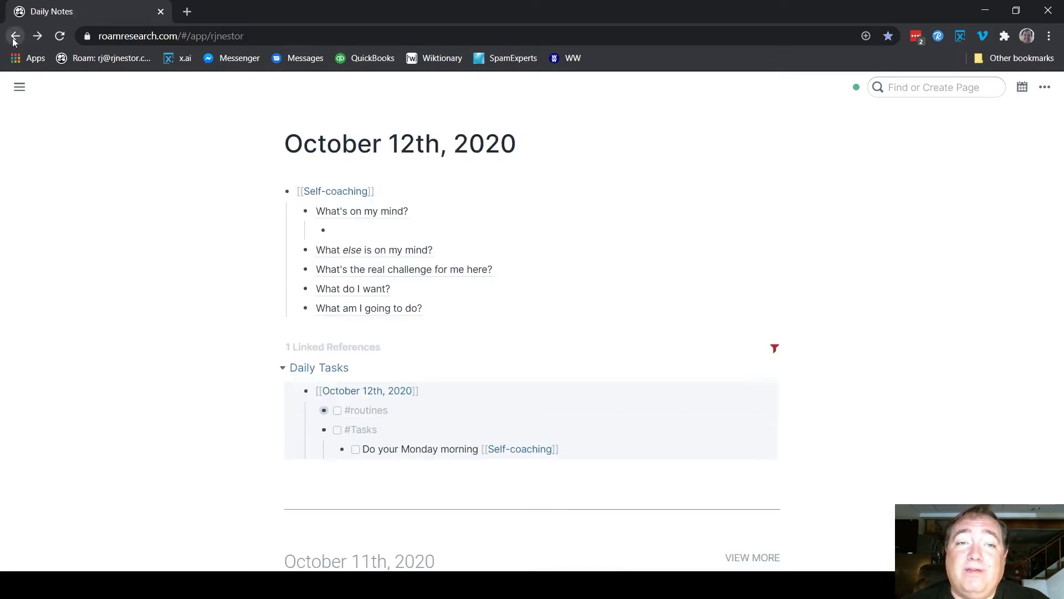
left_click(357, 230)
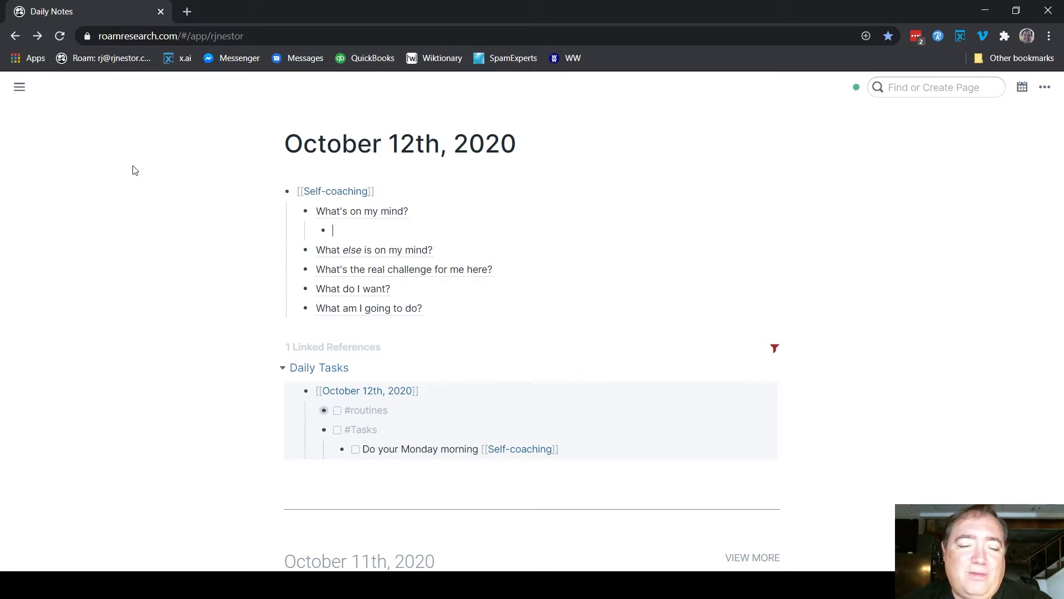
Step: Type "Creating my [[Your Road to Roam]] course on Teachable" and nest a new bullet below it
type("Creating m")
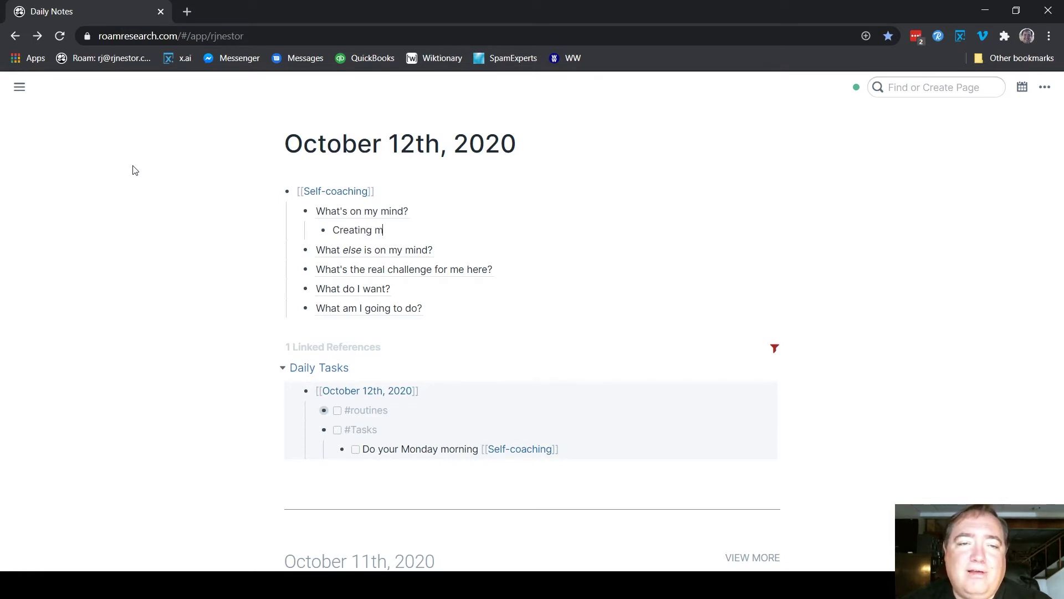
type("y [[Your Roa")
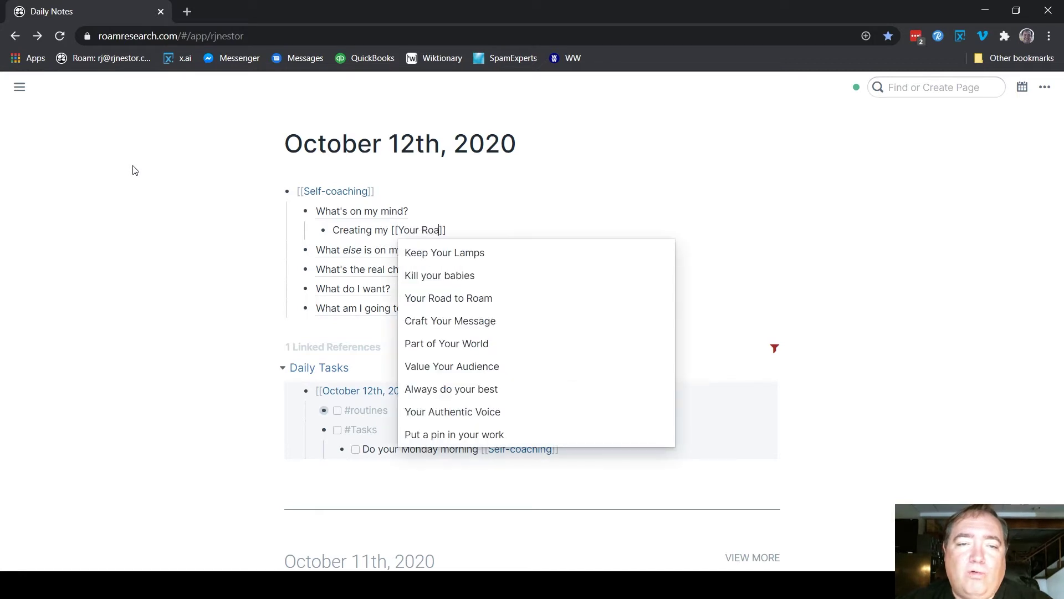
key("Return")
type("cour")
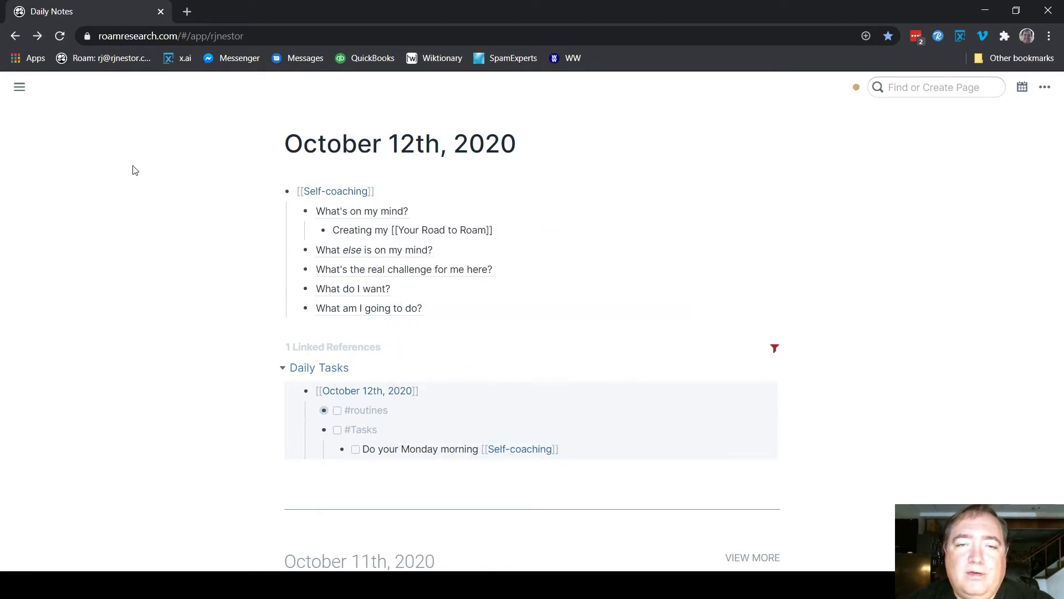
type("se on Tea")
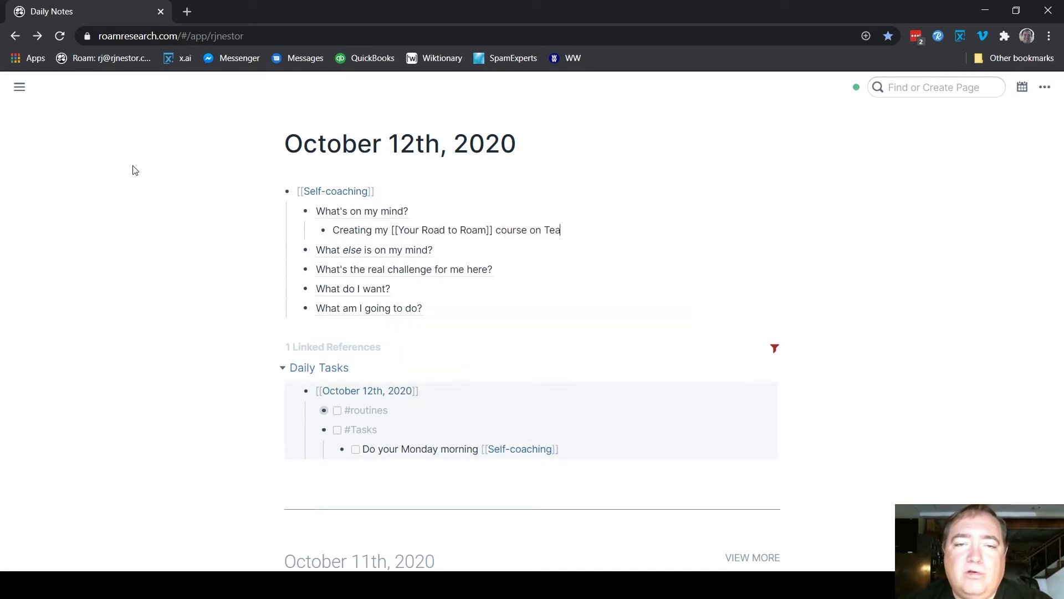
type("chable")
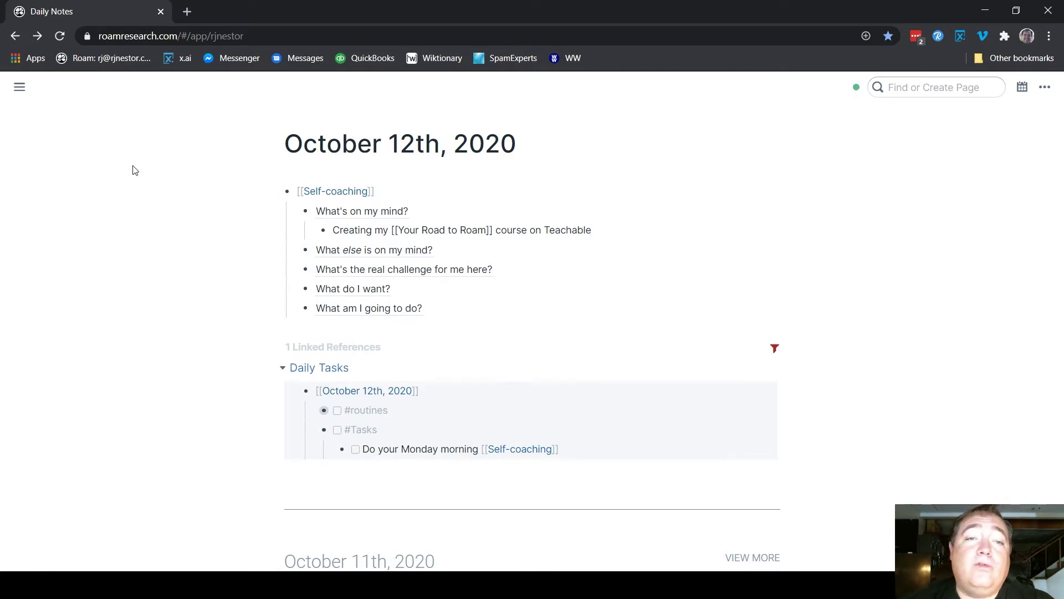
key("Return")
key("Tab")
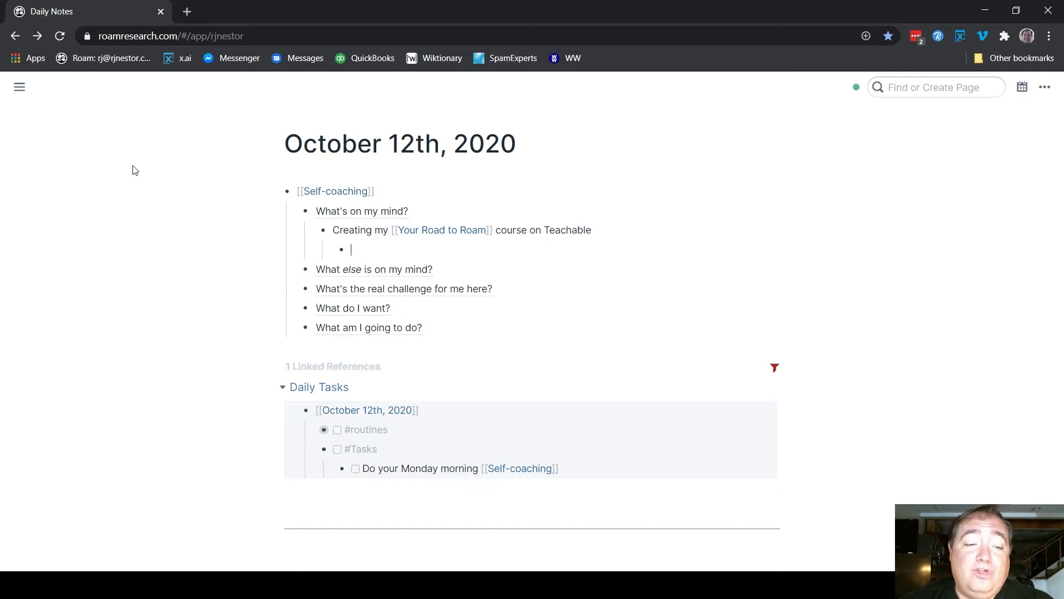
Step: Add test text "sdf", outdent a new bullet, then delete the test text
type("sdf")
key("Return")
key("shift+Tab")
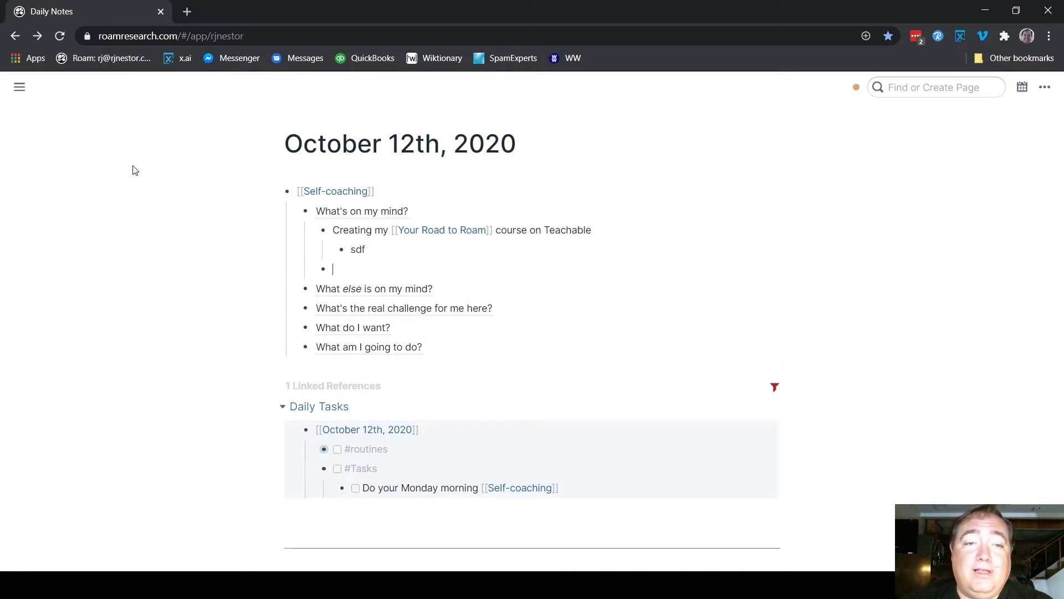
key("Up")
key("ctrl+a")
key("BackSpace")
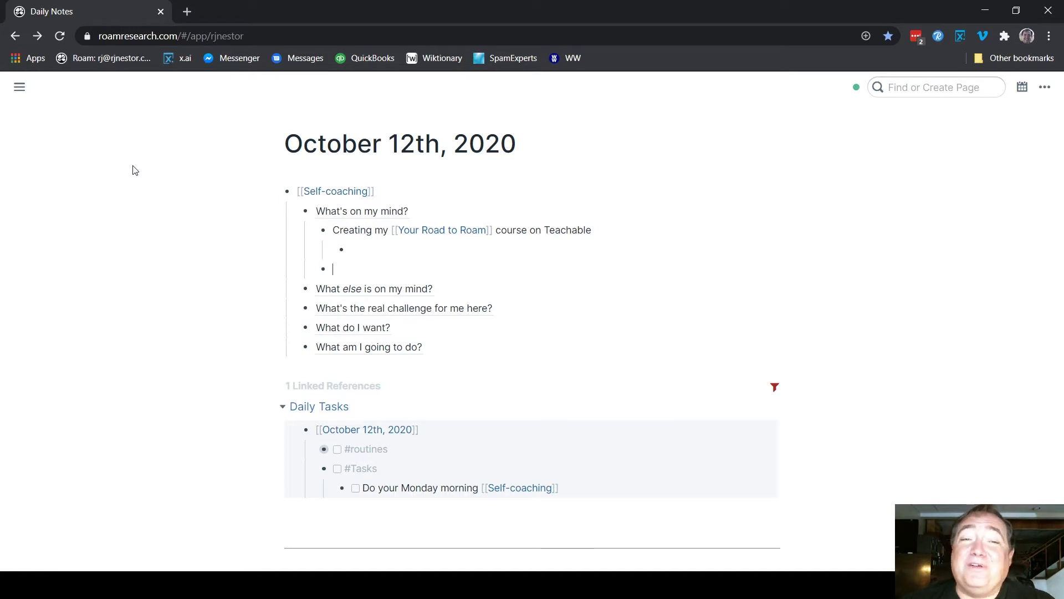
Step: Zoom in on the Teachable answer block, then return to the October 12th note
right_click(324, 231)
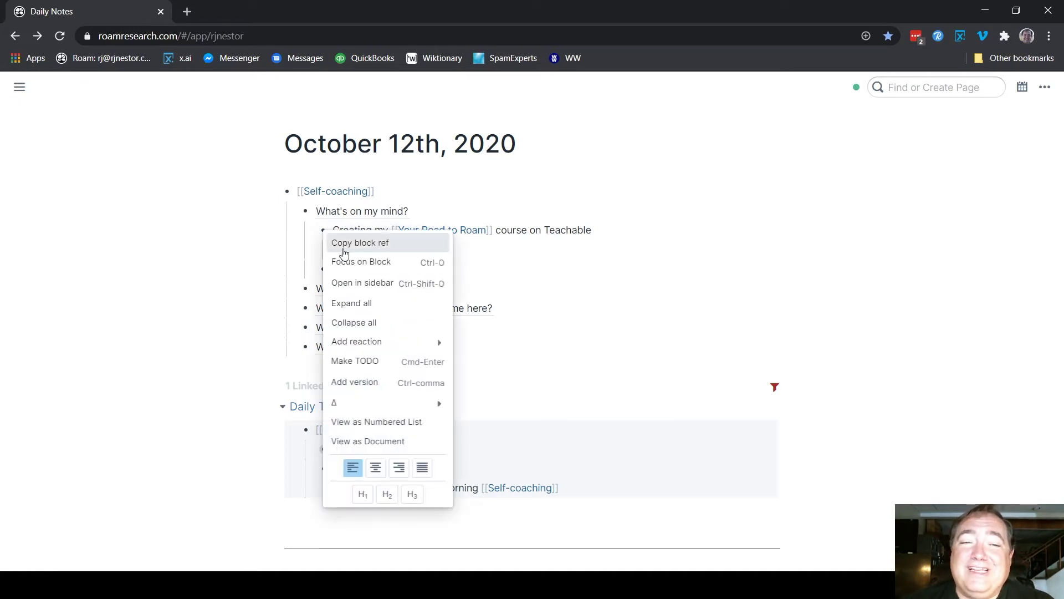
left_click(349, 258)
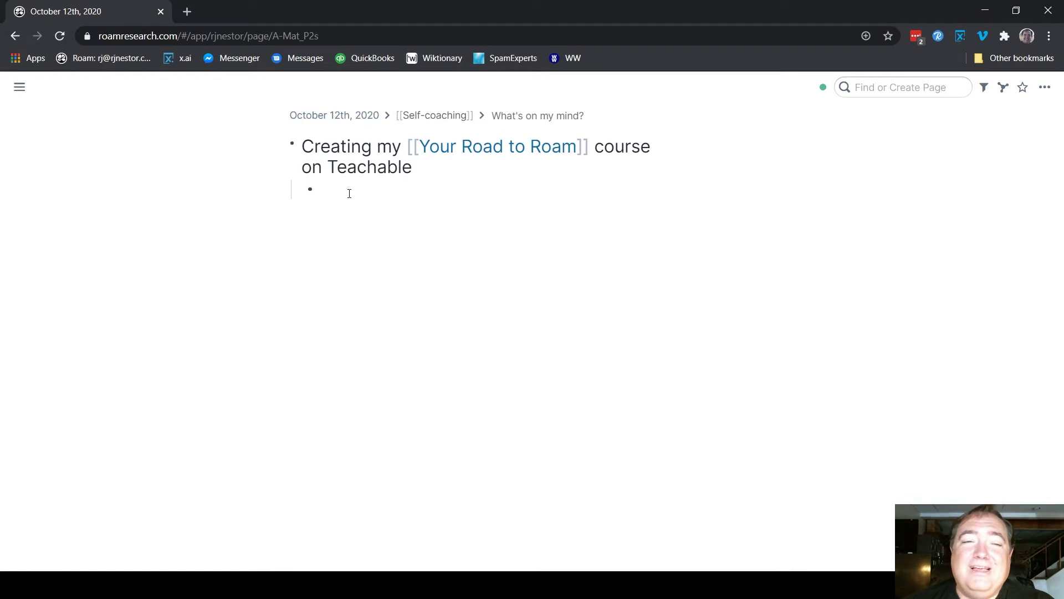
left_click(16, 42)
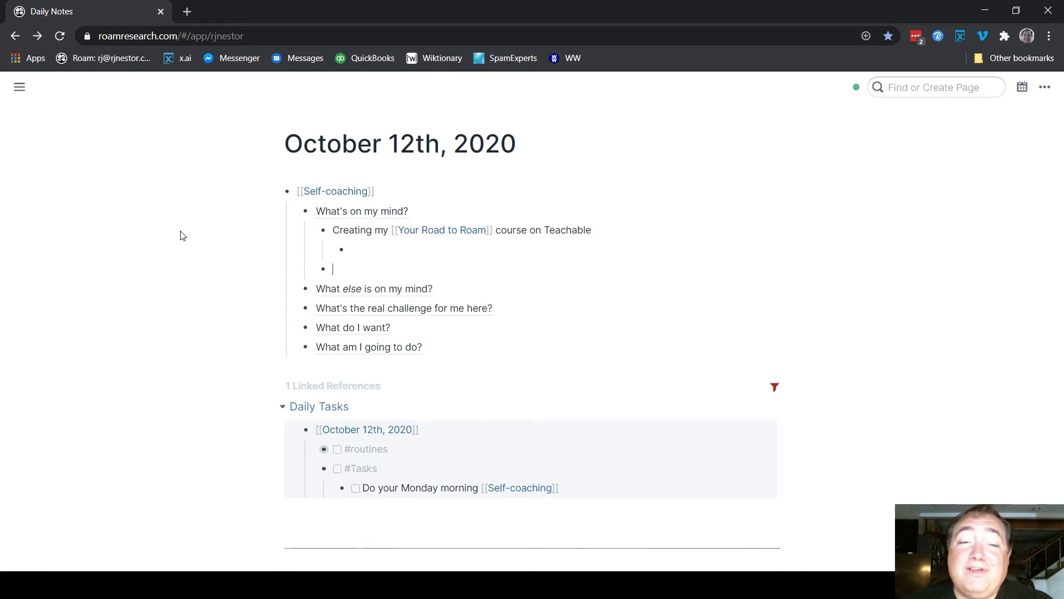
key("Down")
Step: Nest an empty answer bullet under "What else is on my mind?"
key("Return")
key("Tab")
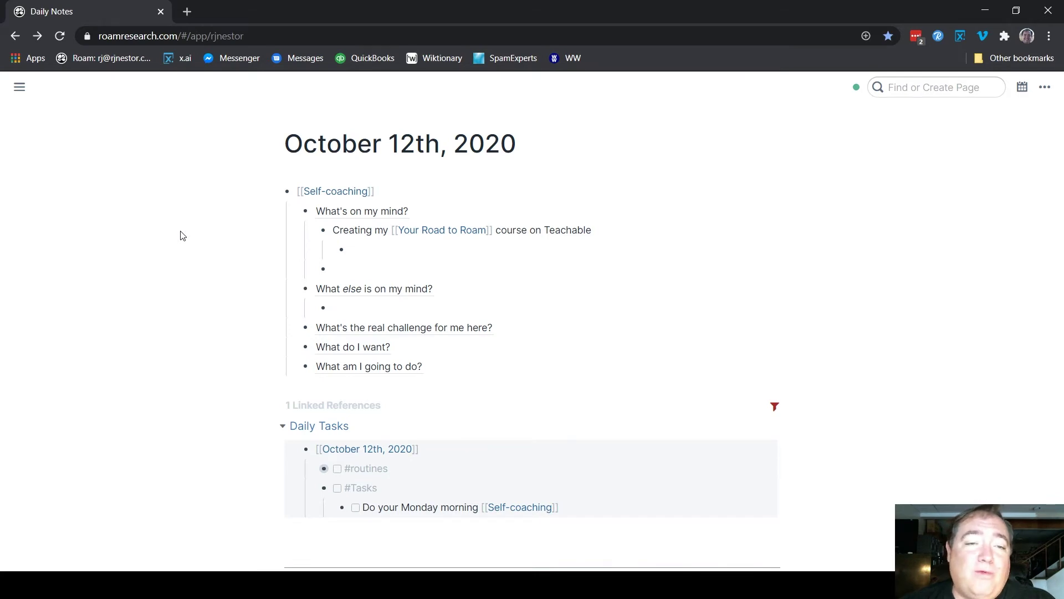
left_click(552, 324)
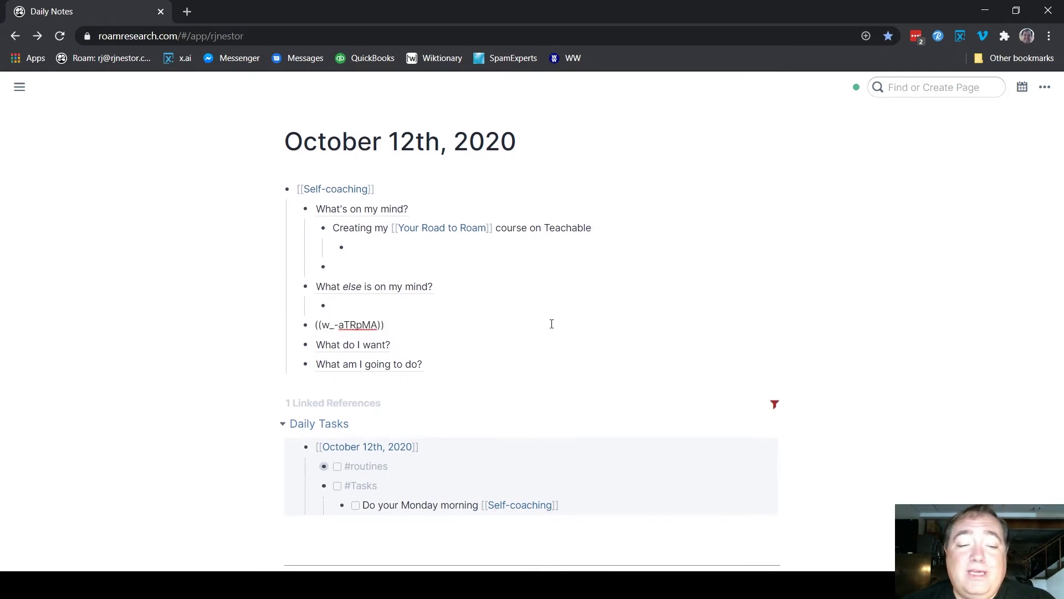
Step: Nest empty answer bullets under the real-challenge, "What do I want?" and "What am I going to do?" questions
key("Return")
key("Tab")
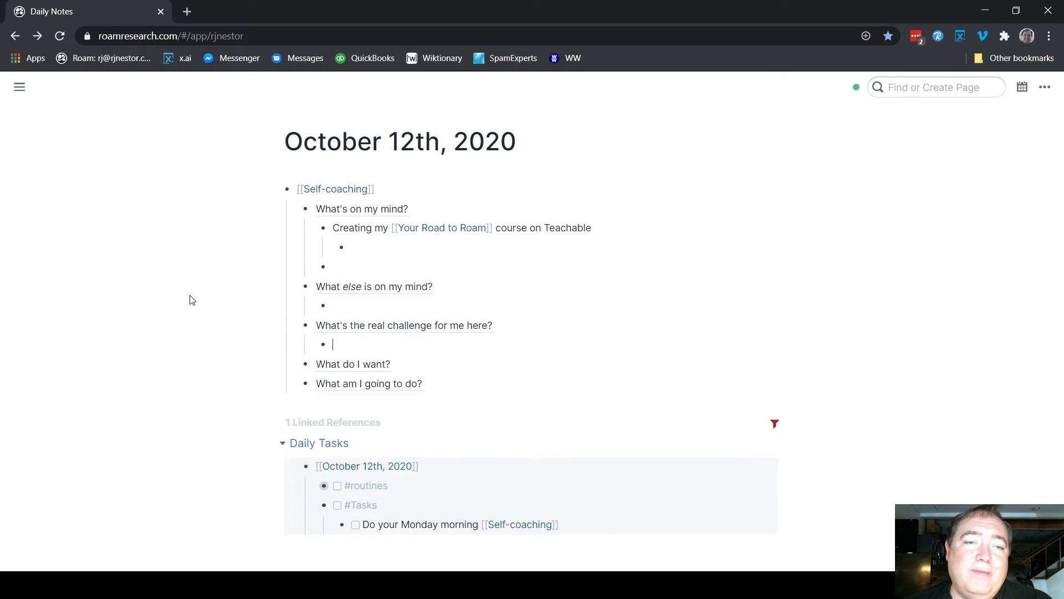
left_click(445, 357)
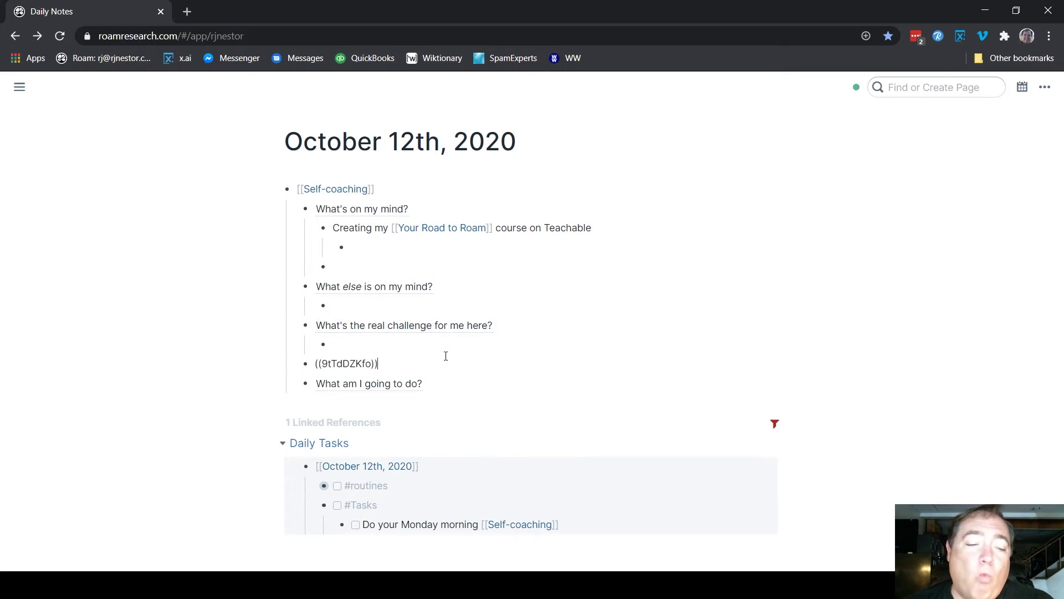
key("Return")
key("Tab")
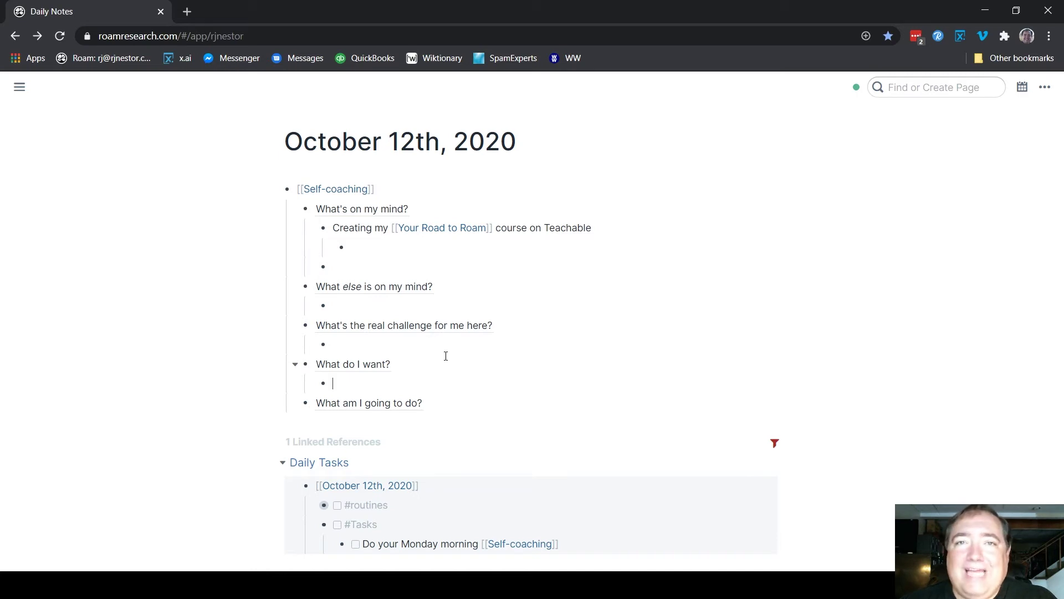
key("Down")
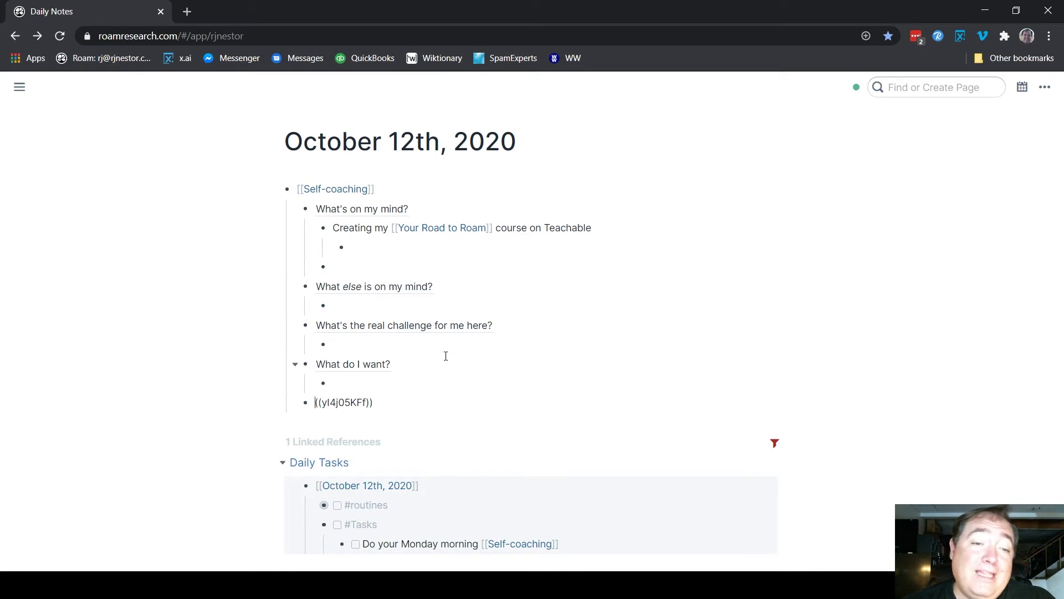
key("Up")
key("Down")
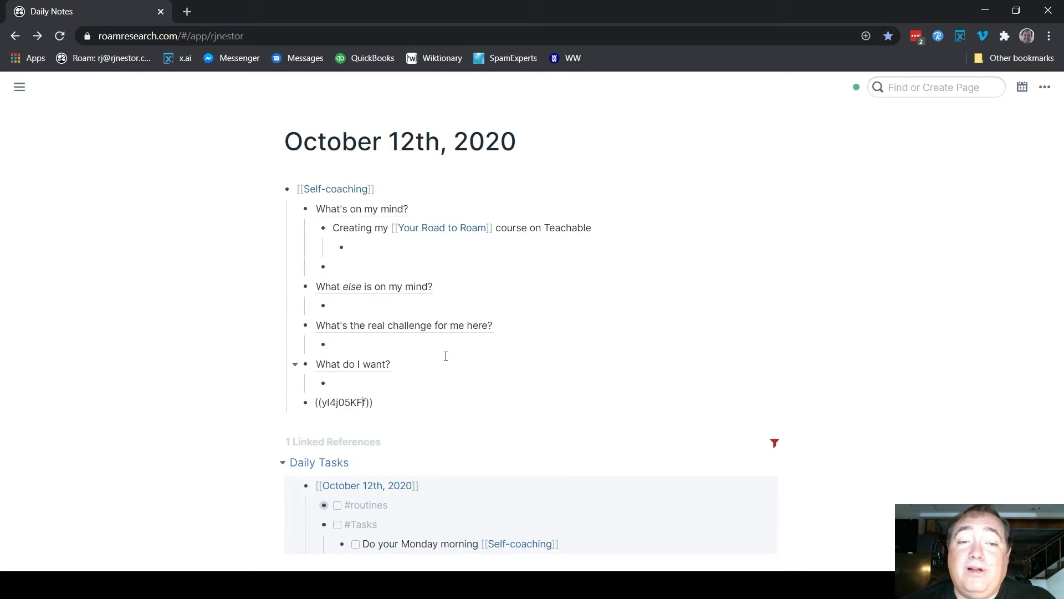
key("Return")
key("Tab")
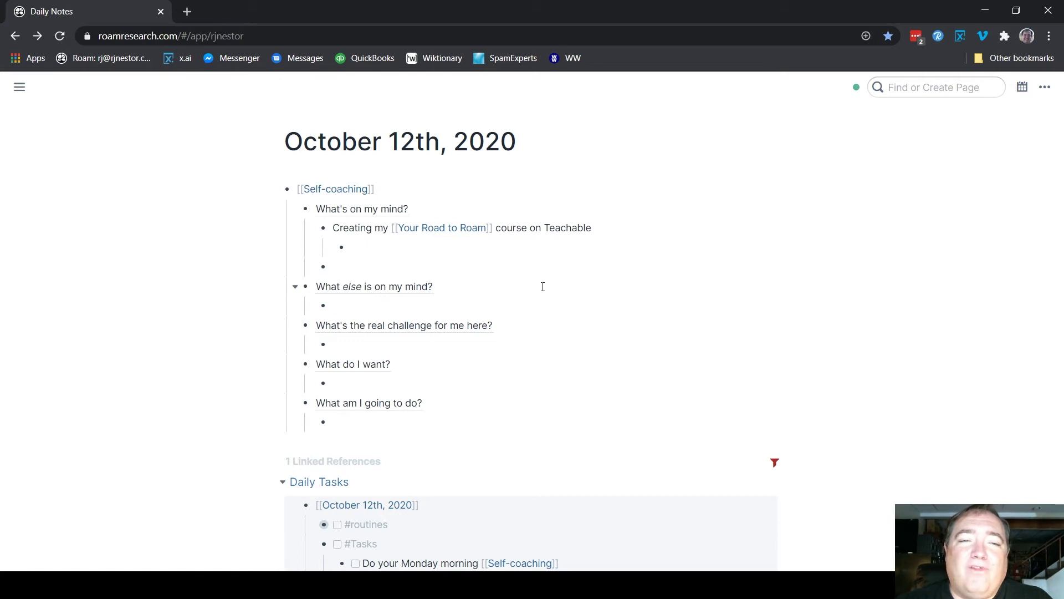
left_click(337, 190)
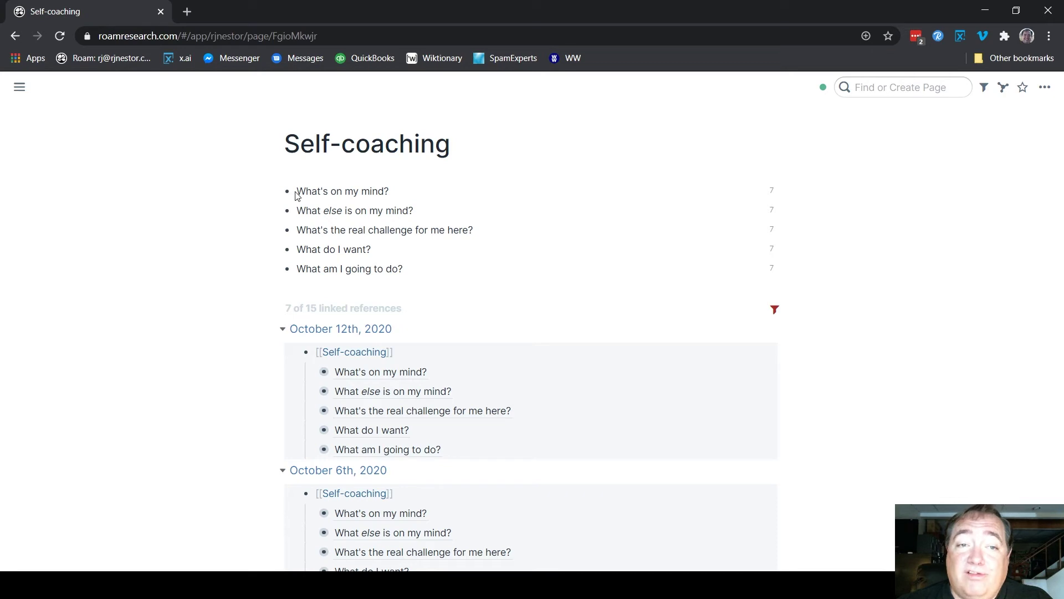
left_click_drag(295, 194, 423, 261)
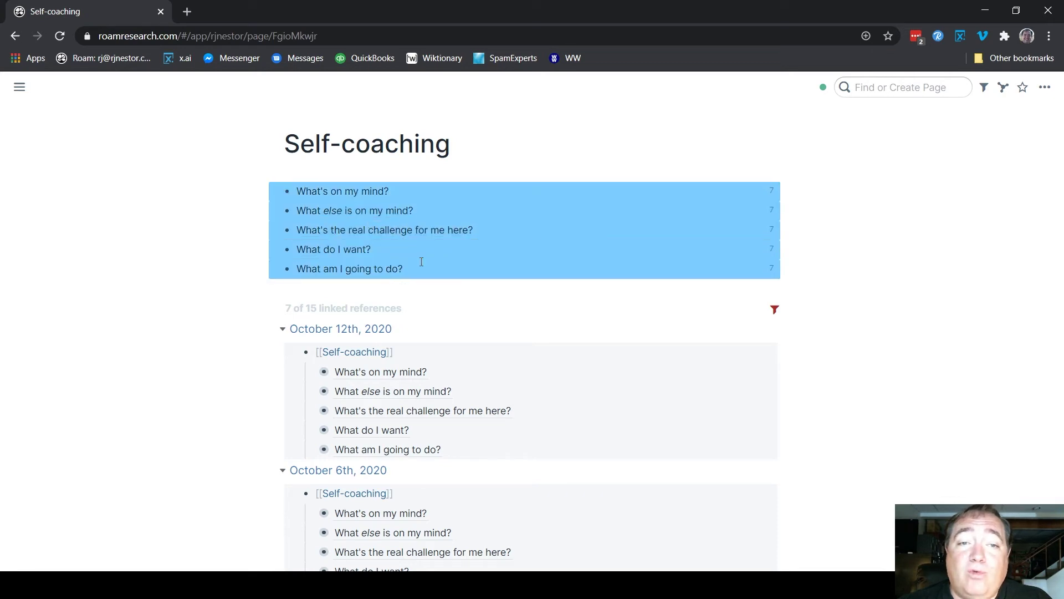
left_click(194, 213)
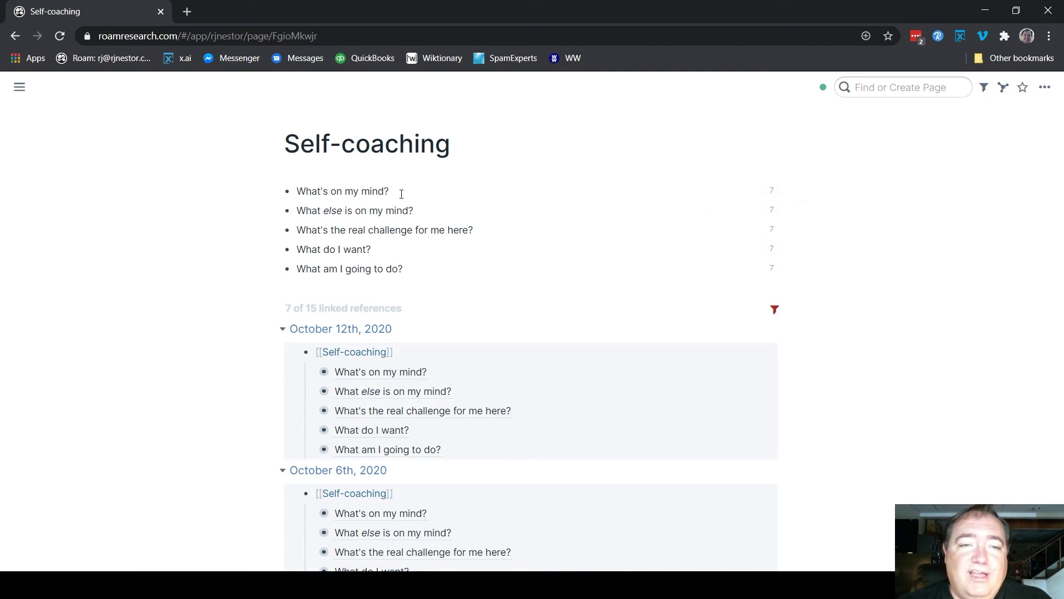
scroll(476, 347, "down", 3)
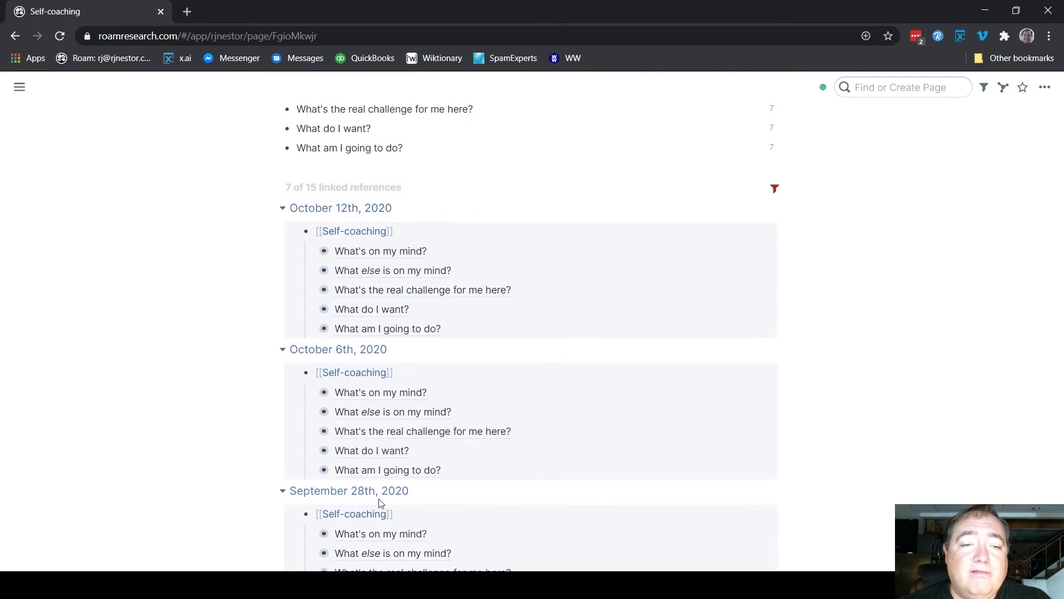
scroll(570, 285, "down", 3)
scroll(487, 261, "up", 2)
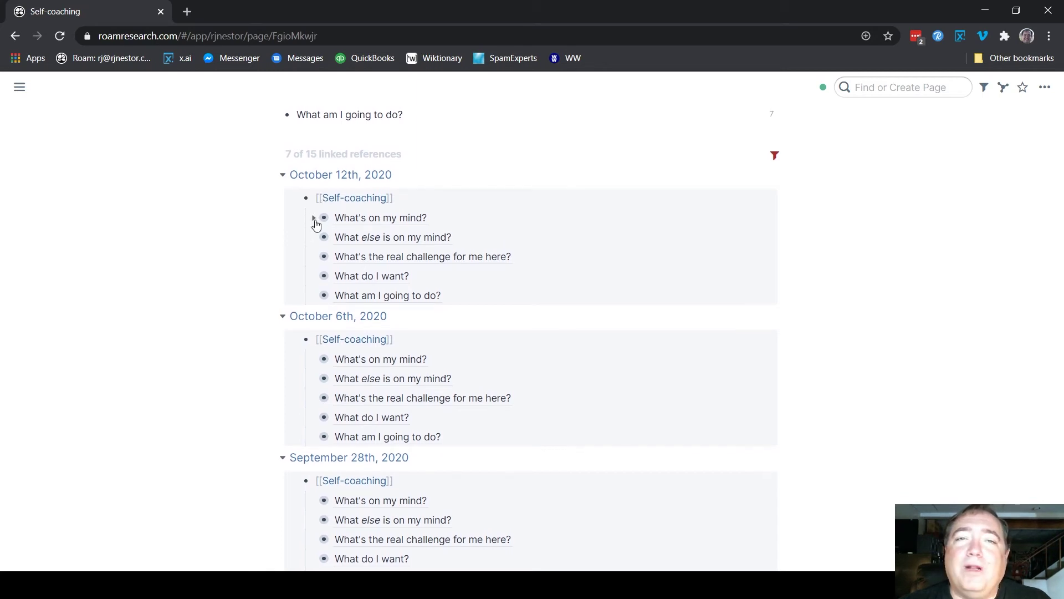
scroll(418, 257, "up", 3)
scroll(419, 260, "down", 2)
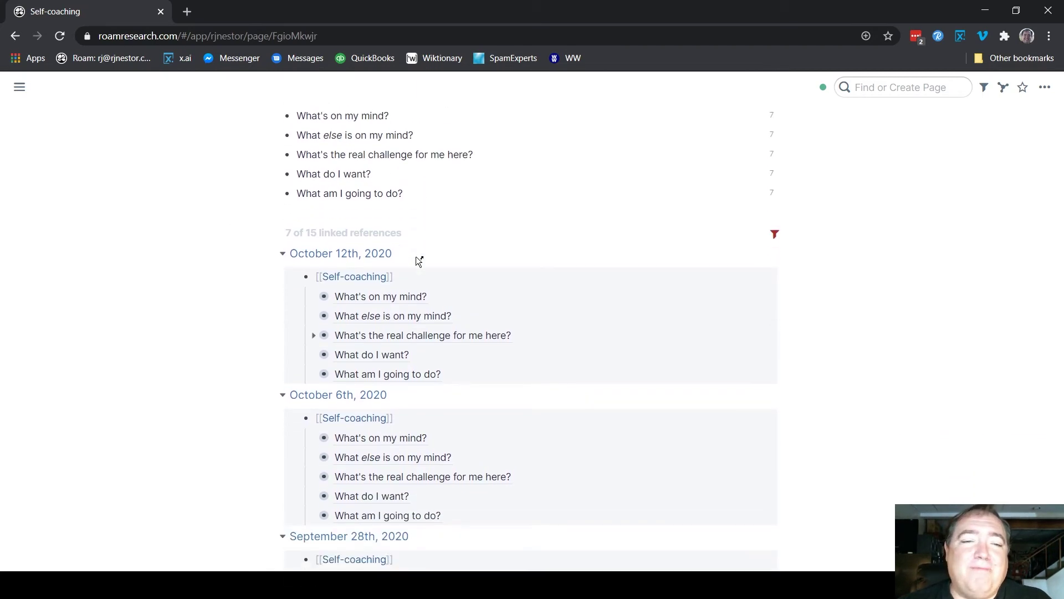
scroll(234, 271, "up", 2)
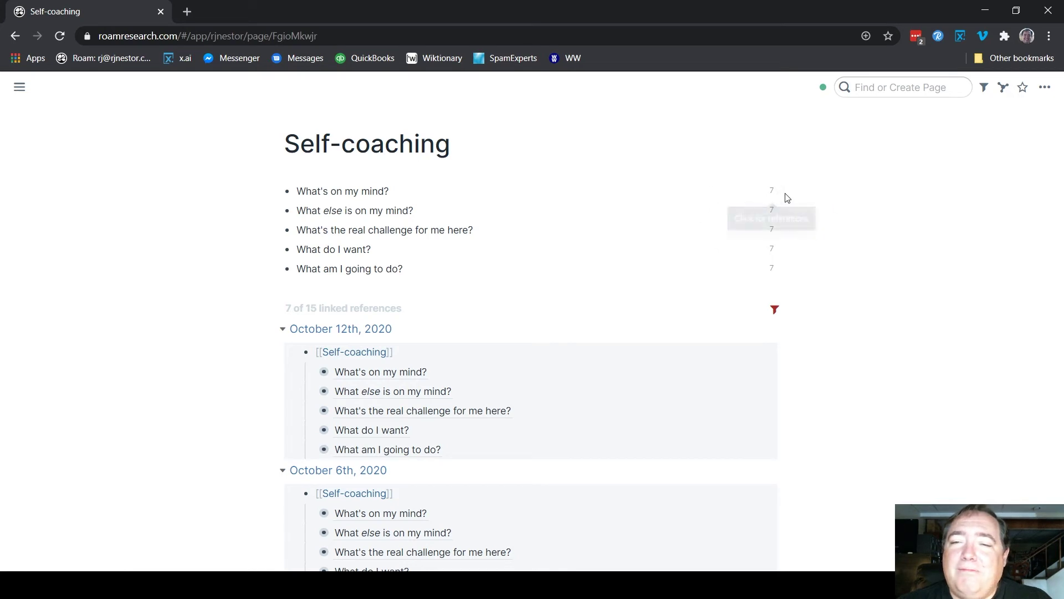
left_click(776, 310)
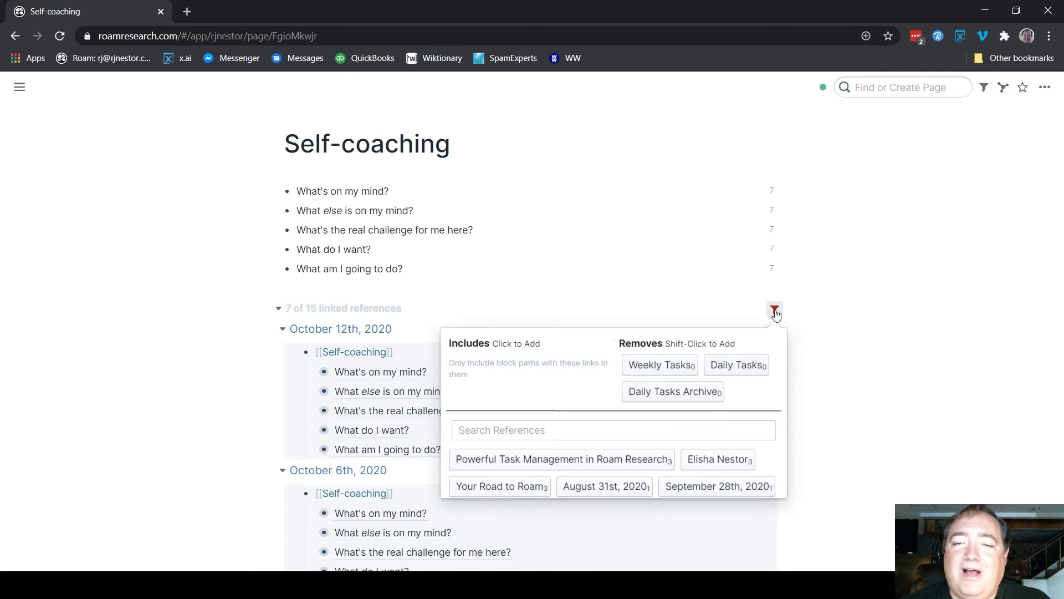
left_click(774, 312)
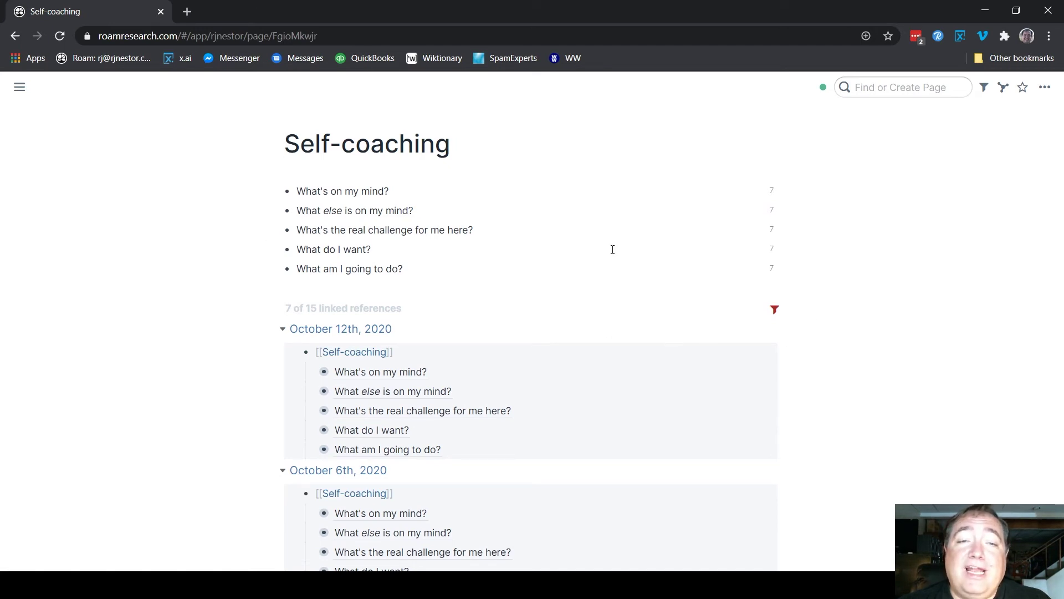
scroll(827, 327, "down", 2)
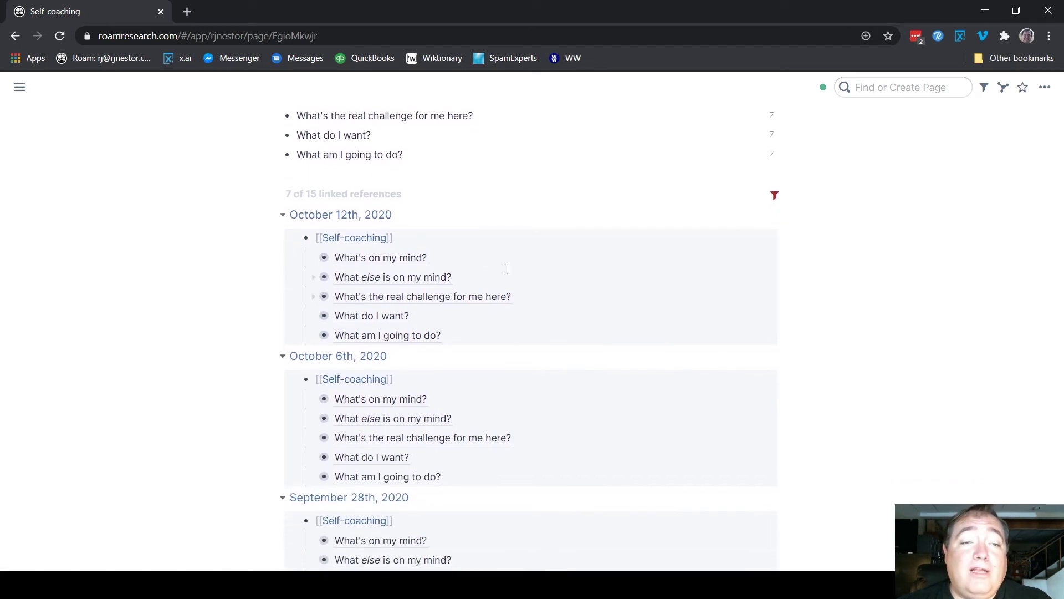
scroll(388, 358, "down", 4)
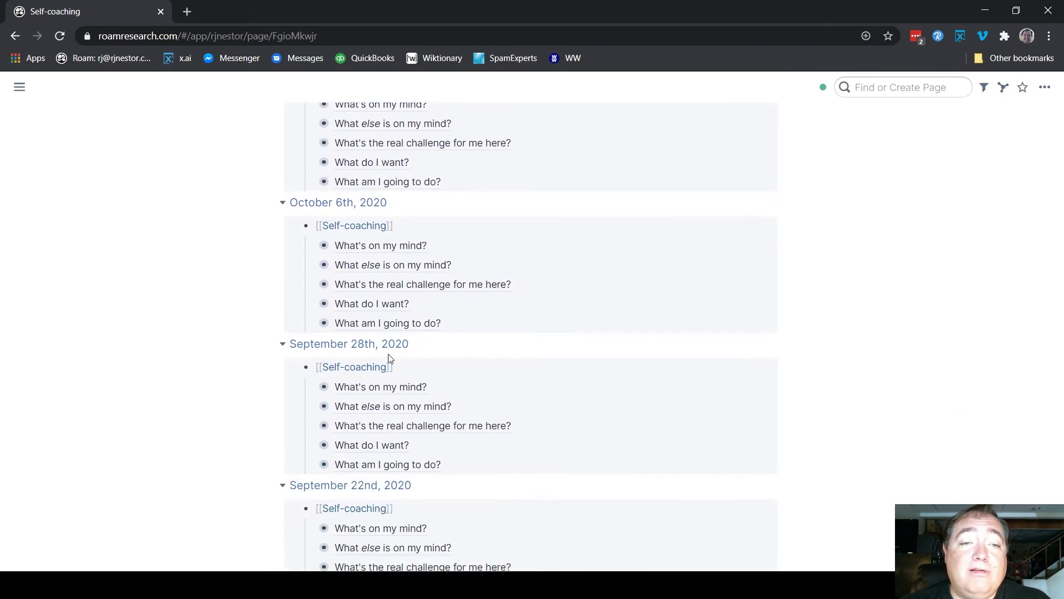
scroll(388, 358, "down", 5)
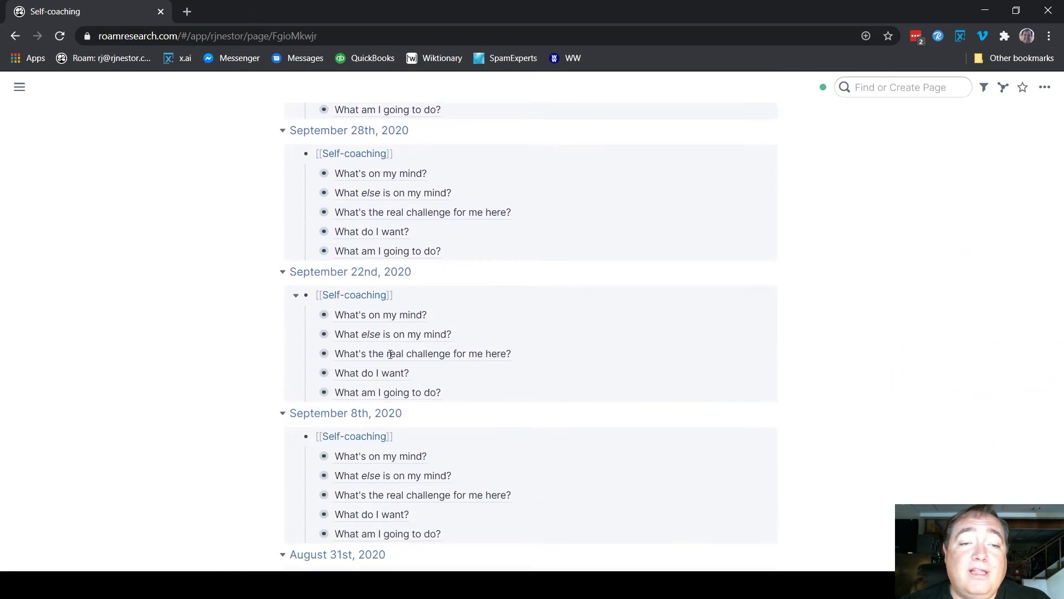
scroll(377, 448, "up", 8)
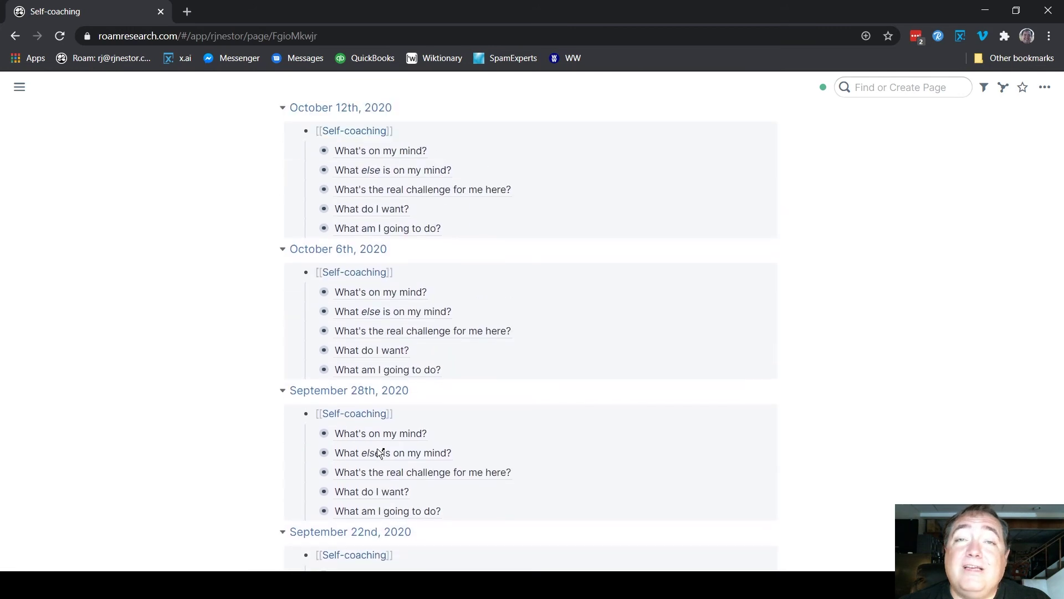
scroll(630, 297, "up", 3)
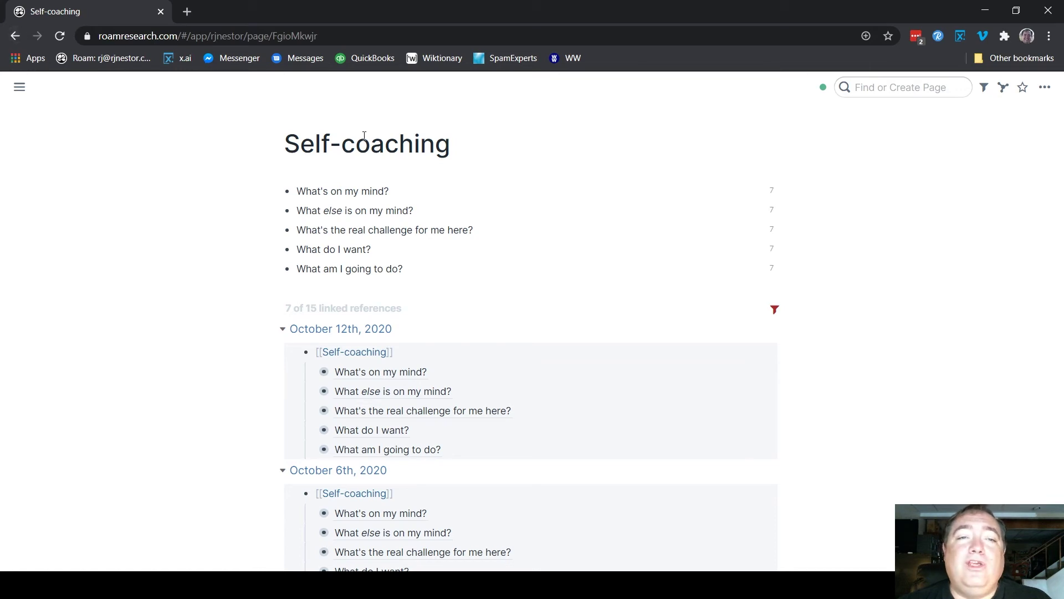
Step: Return to the October 12th note and open the "What's on my mind?" block on its own
left_click(16, 39)
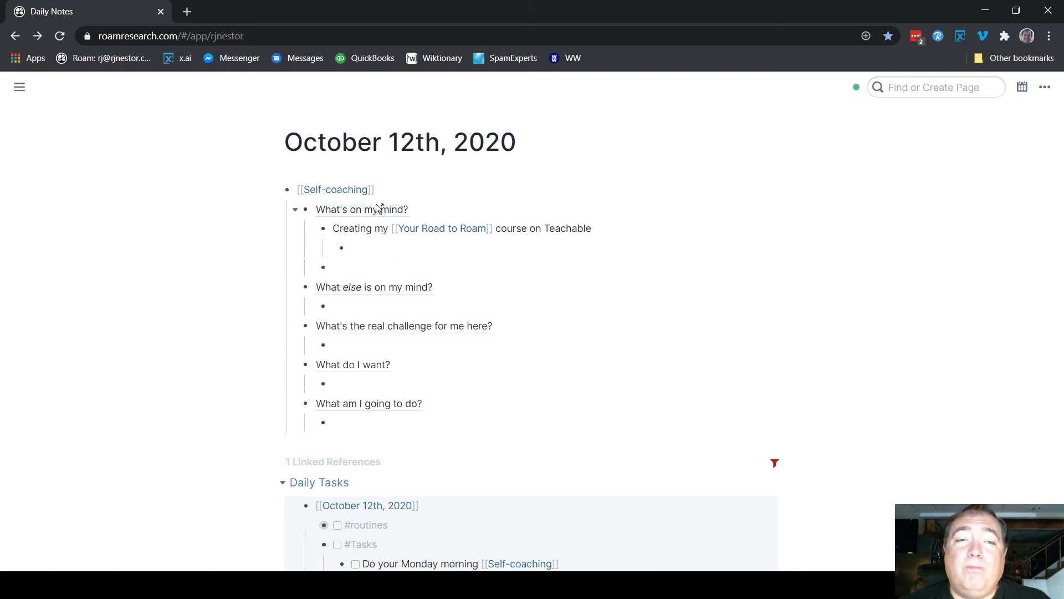
right_click(377, 208)
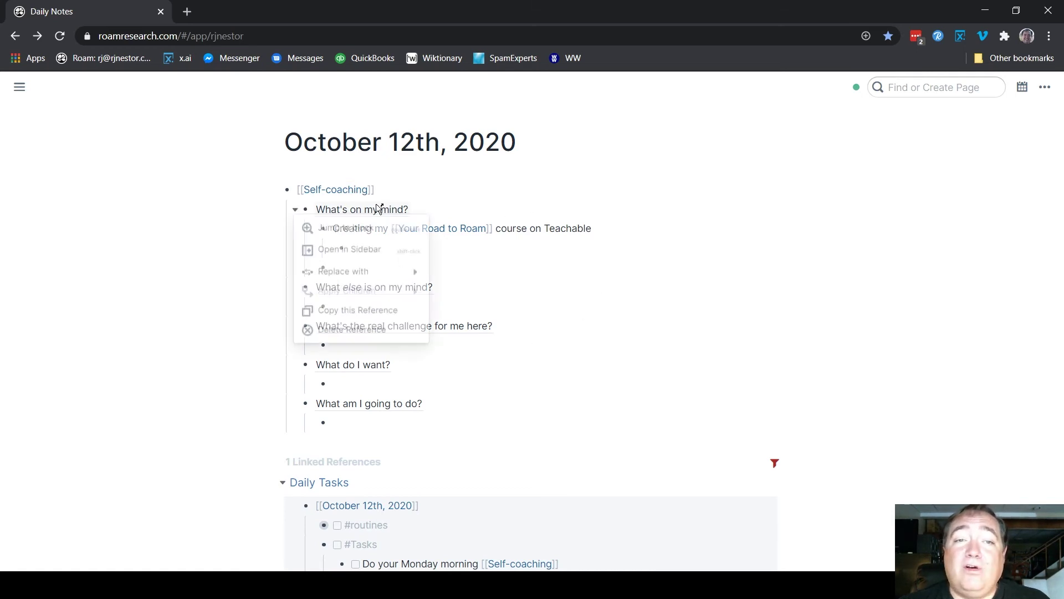
left_click(358, 224)
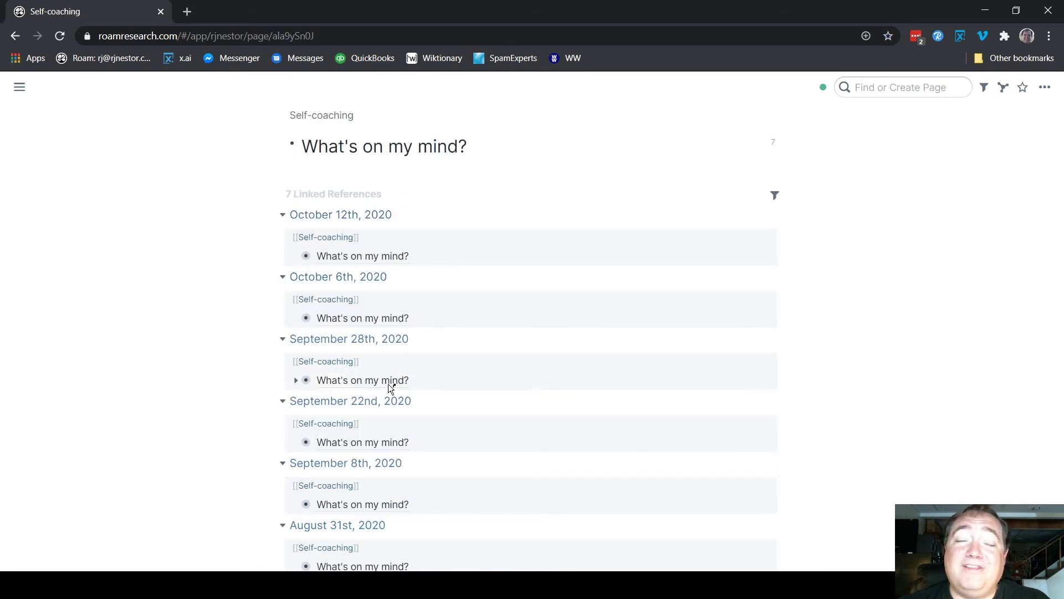
Step: Filter the block's references to October 6th, 2020, then go back to the daily note
left_click(773, 196)
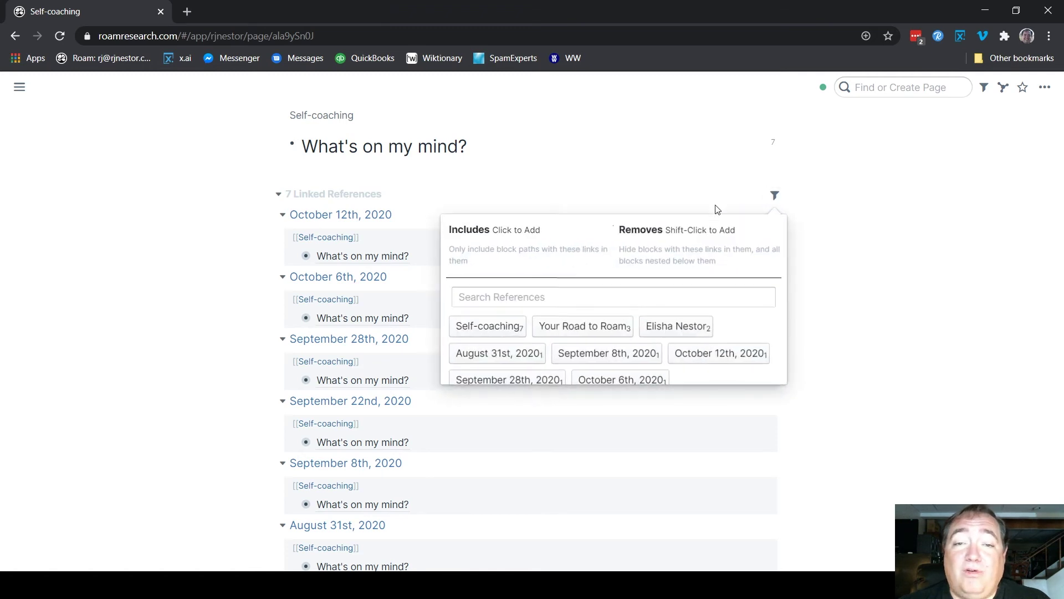
scroll(502, 335, "down", 2)
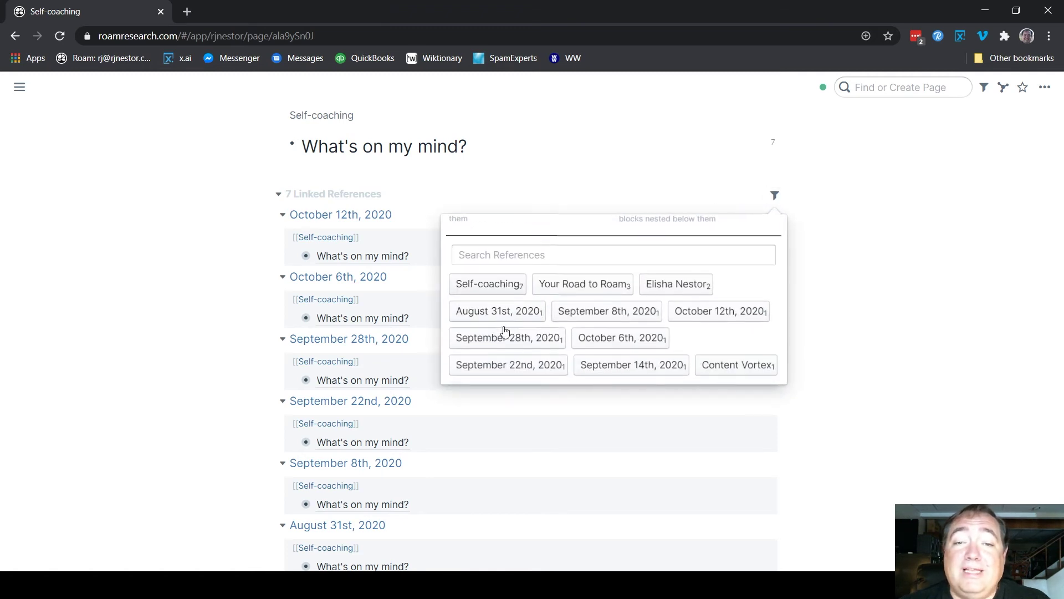
left_click(610, 333)
left_click(129, 232)
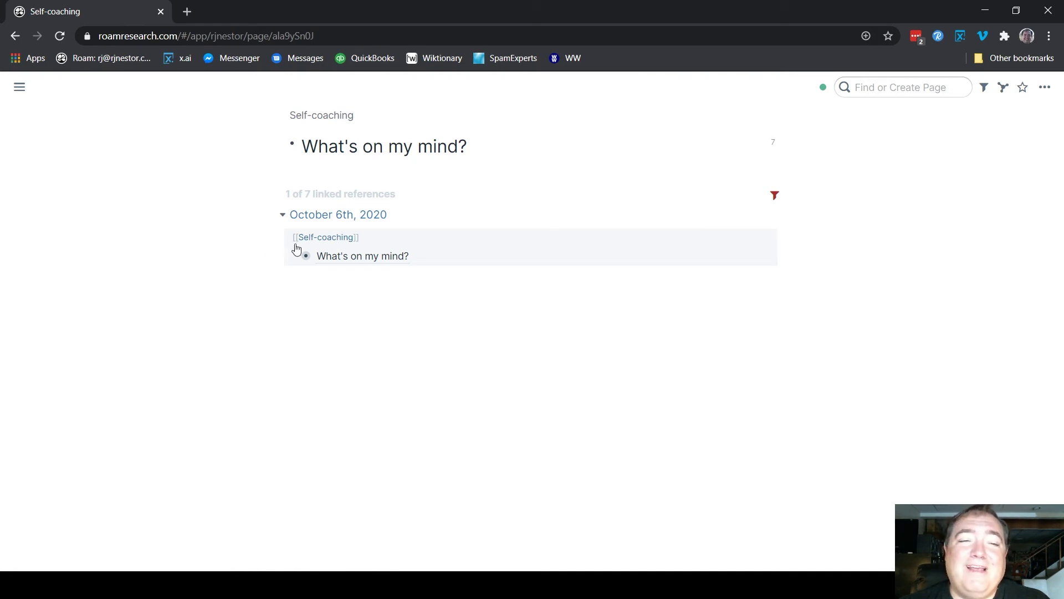
mouse_move(299, 266)
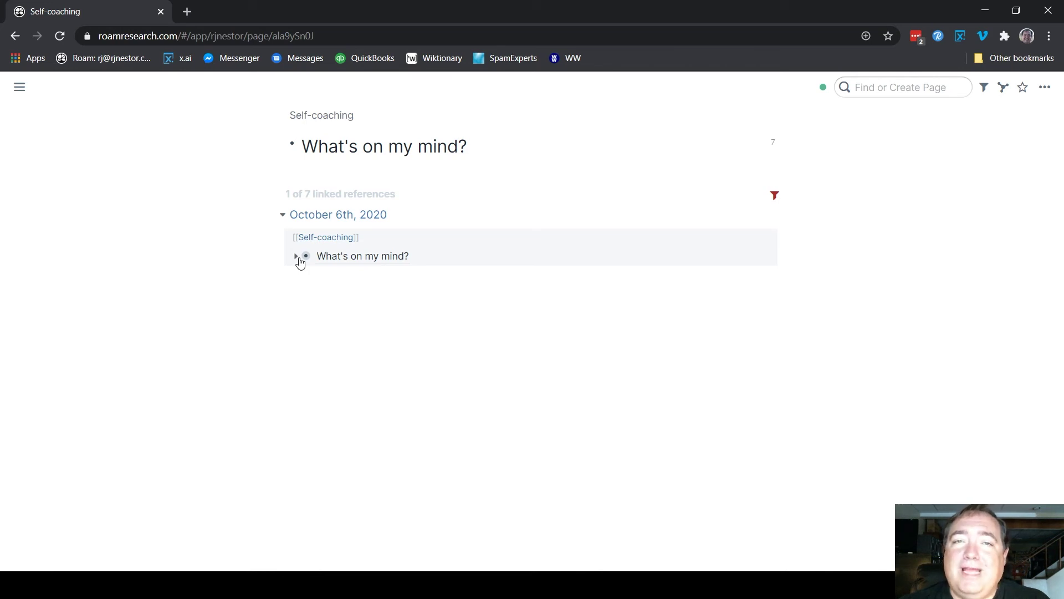
left_click(15, 37)
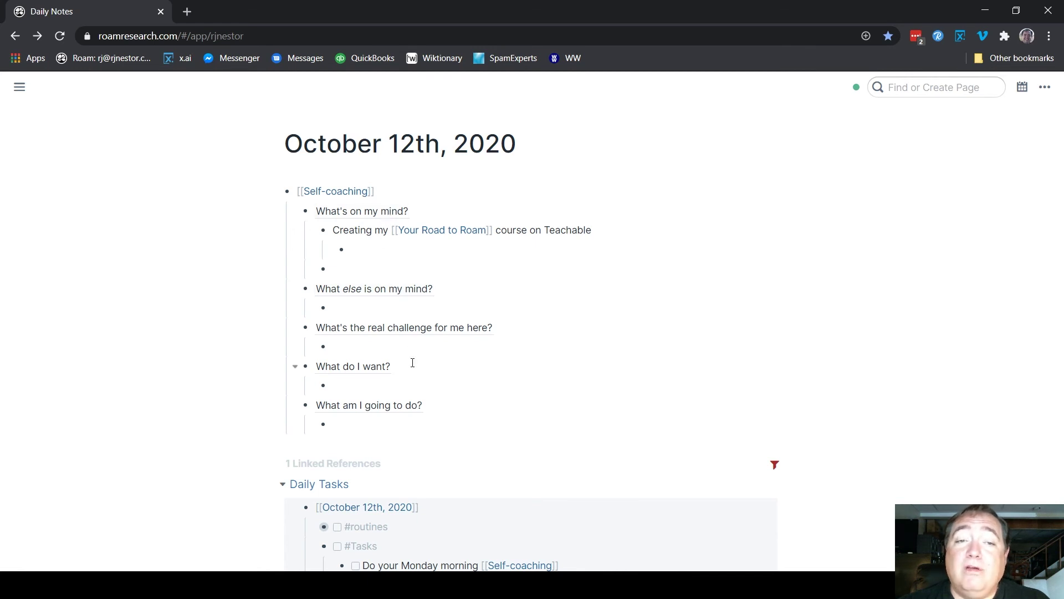
right_click(400, 331)
left_click(404, 211)
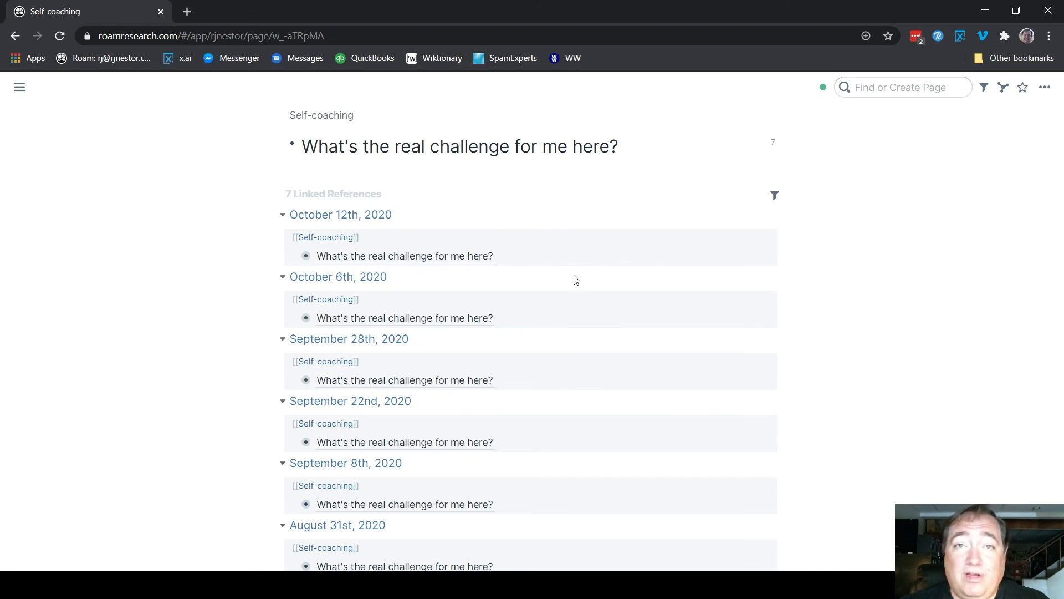
mouse_move(19, 87)
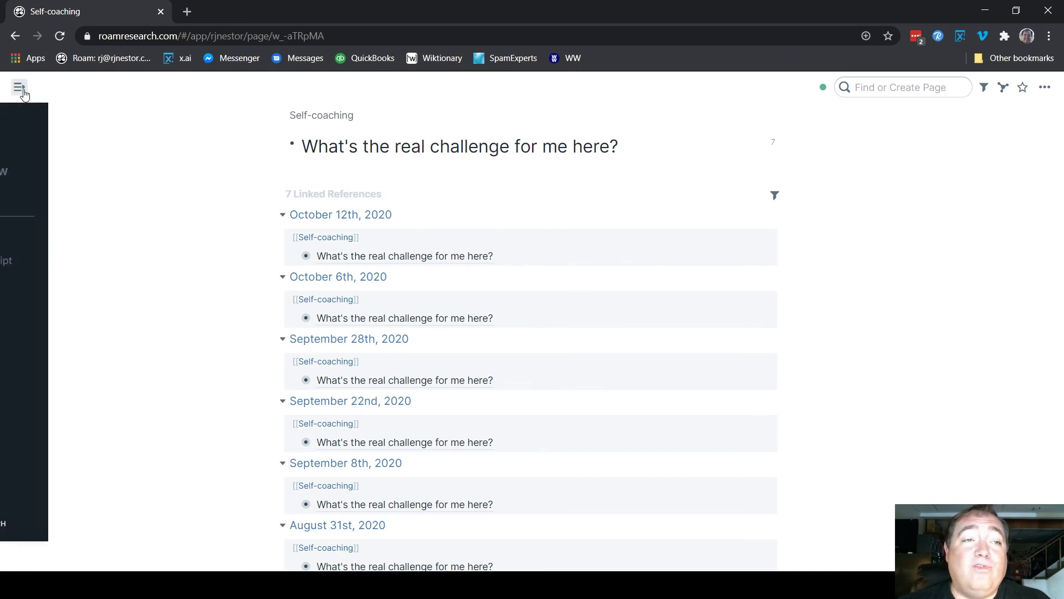
left_click(295, 115)
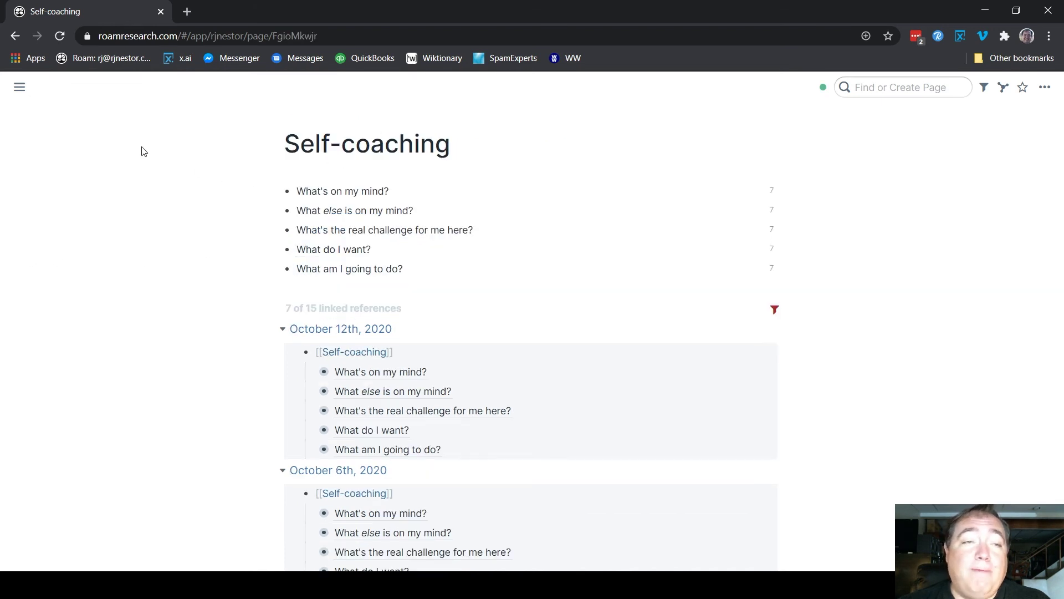
left_click(16, 36)
left_click(16, 37)
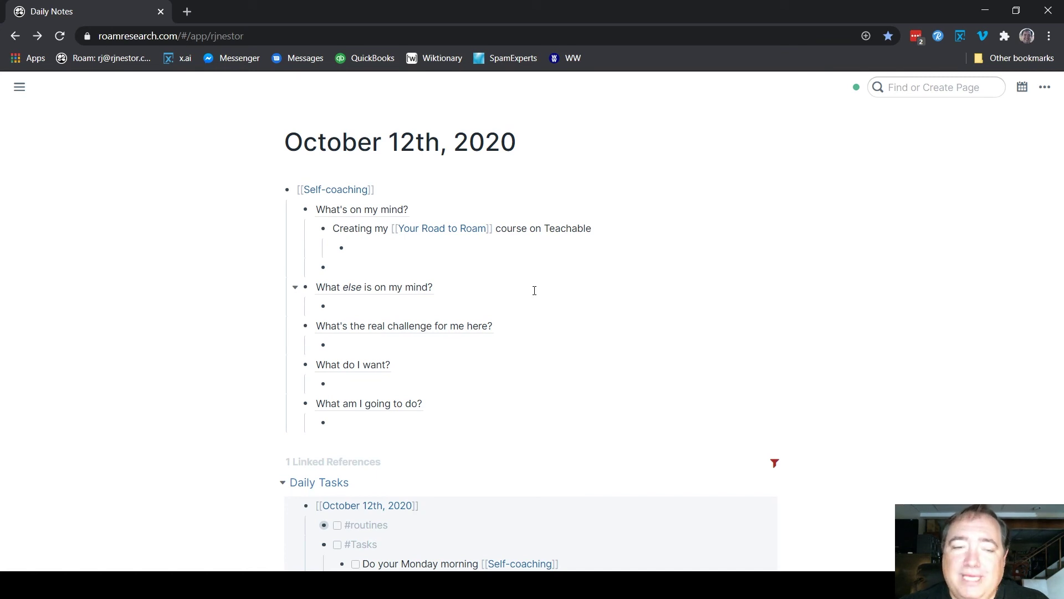
scroll(252, 336, "down", 4)
scroll(253, 337, "up", 4)
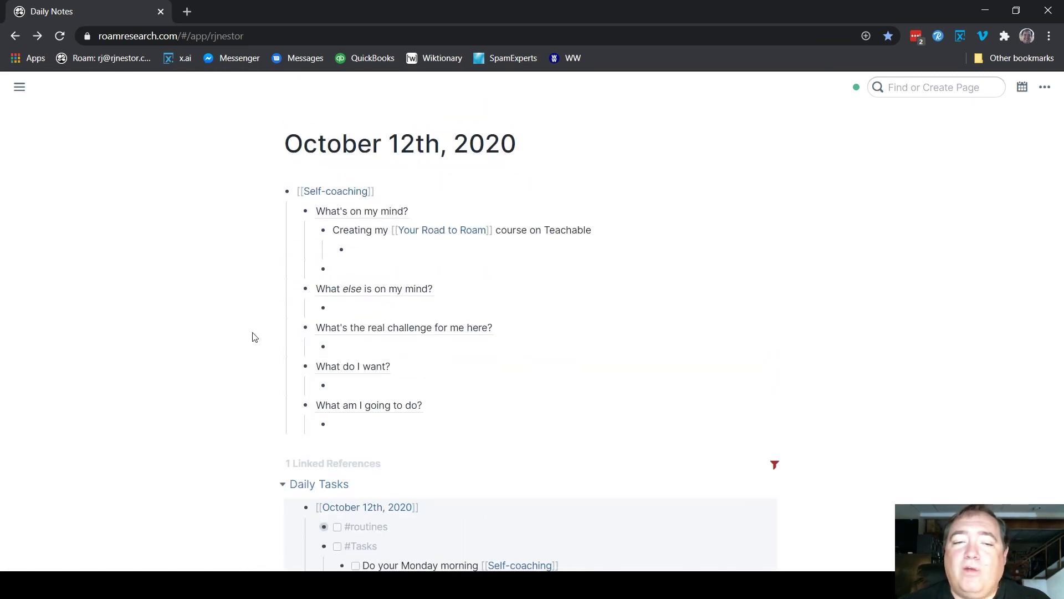
scroll(253, 337, "down", 1)
scroll(253, 336, "up", 1)
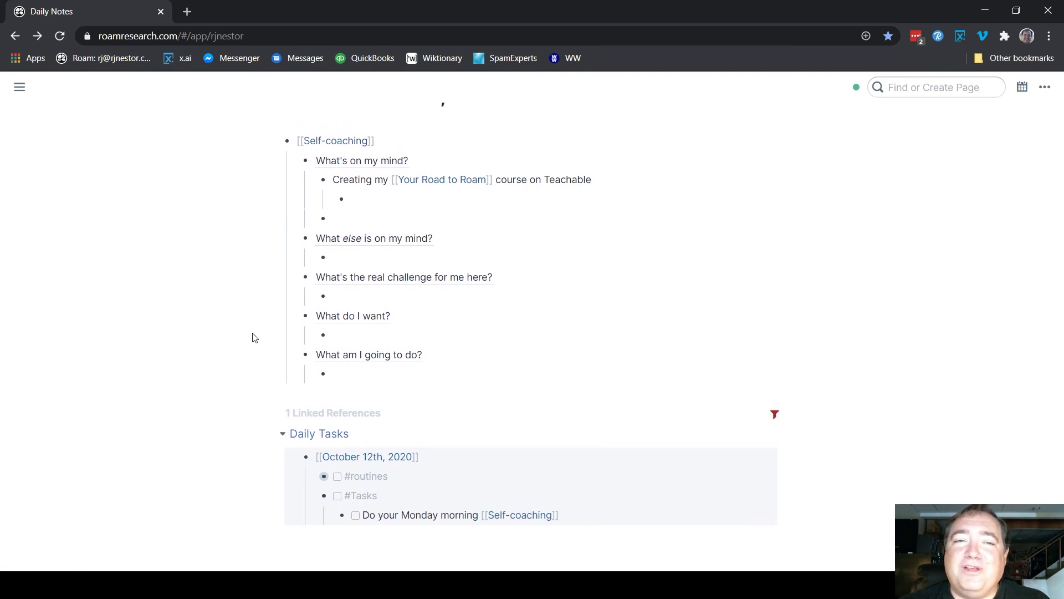
scroll(255, 337, "up", 1)
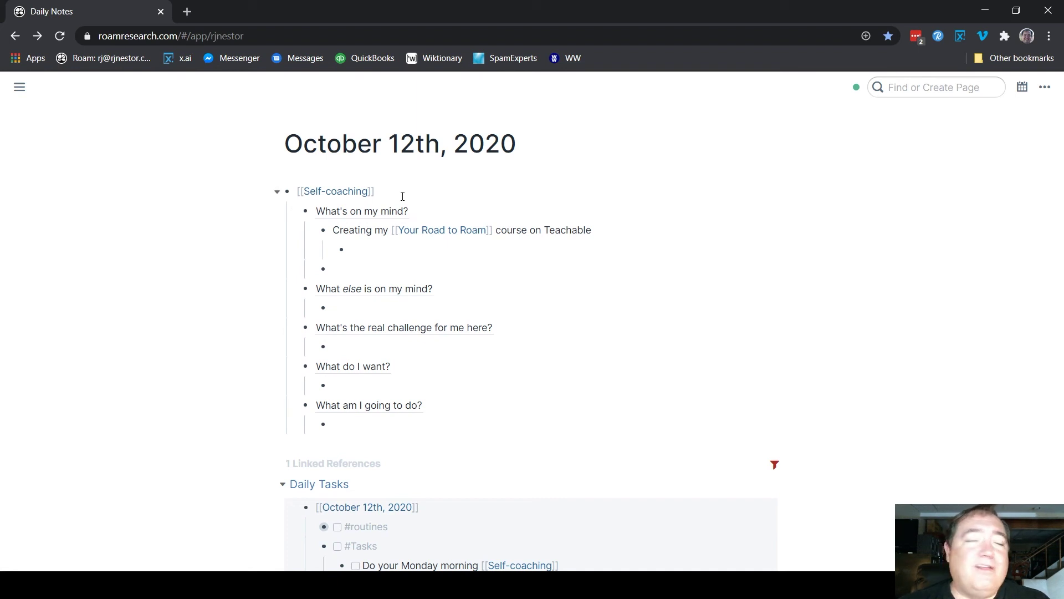
left_click(426, 207)
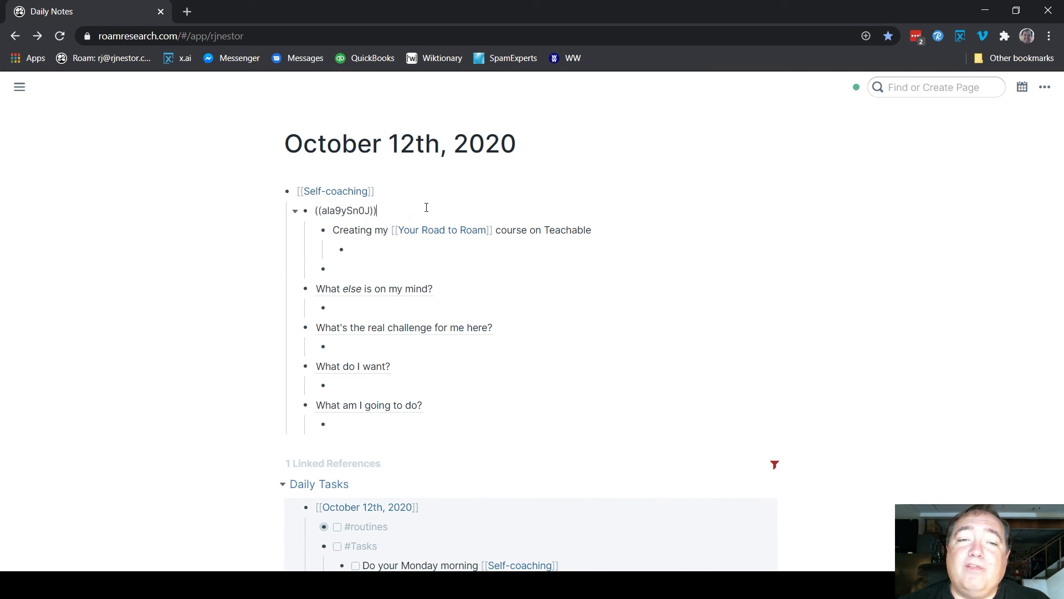
left_click(128, 213)
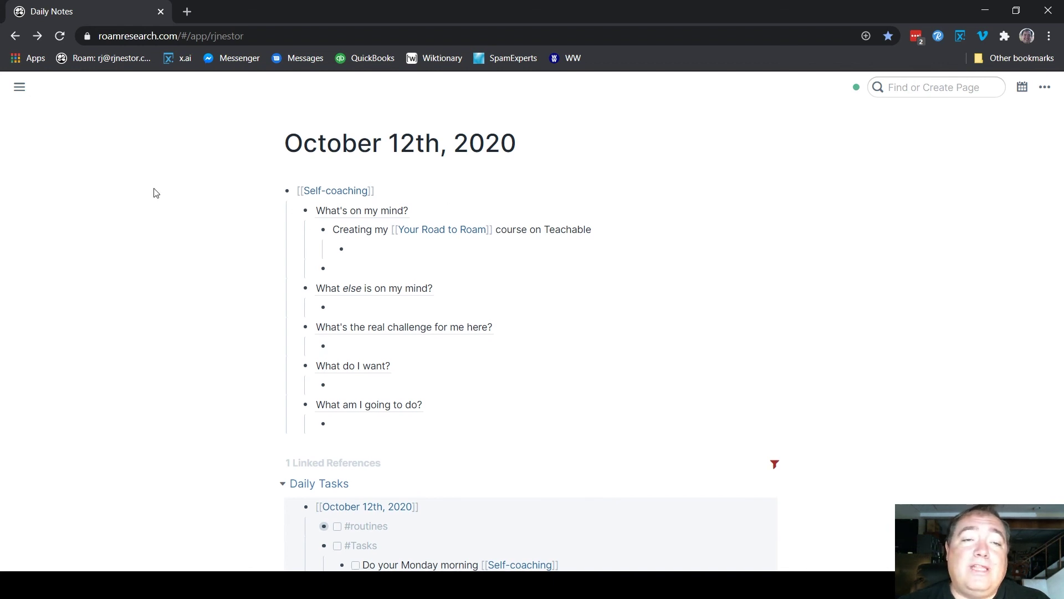
scroll(158, 190, "down", 1)
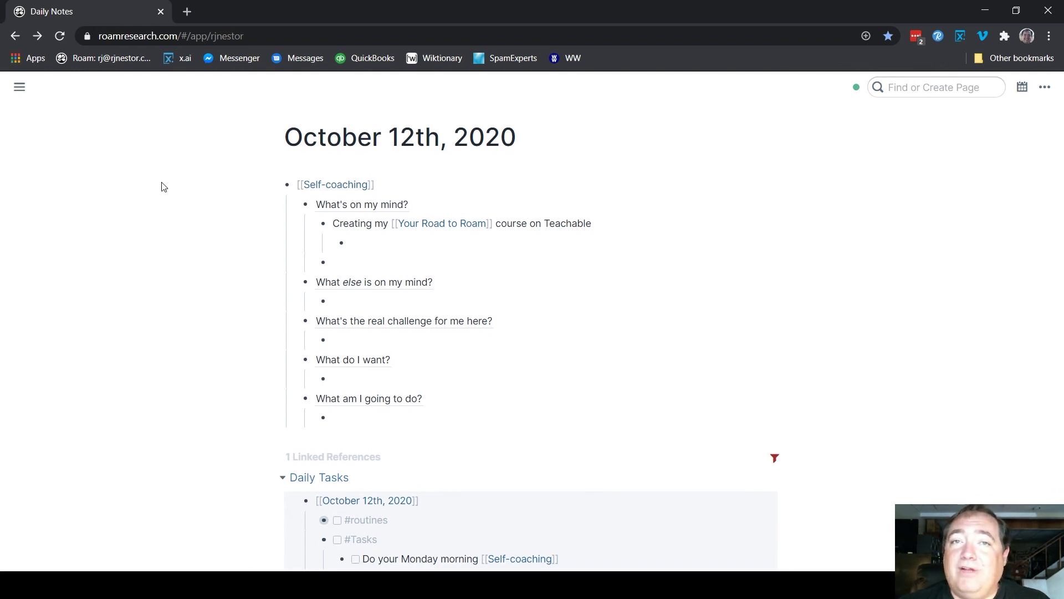